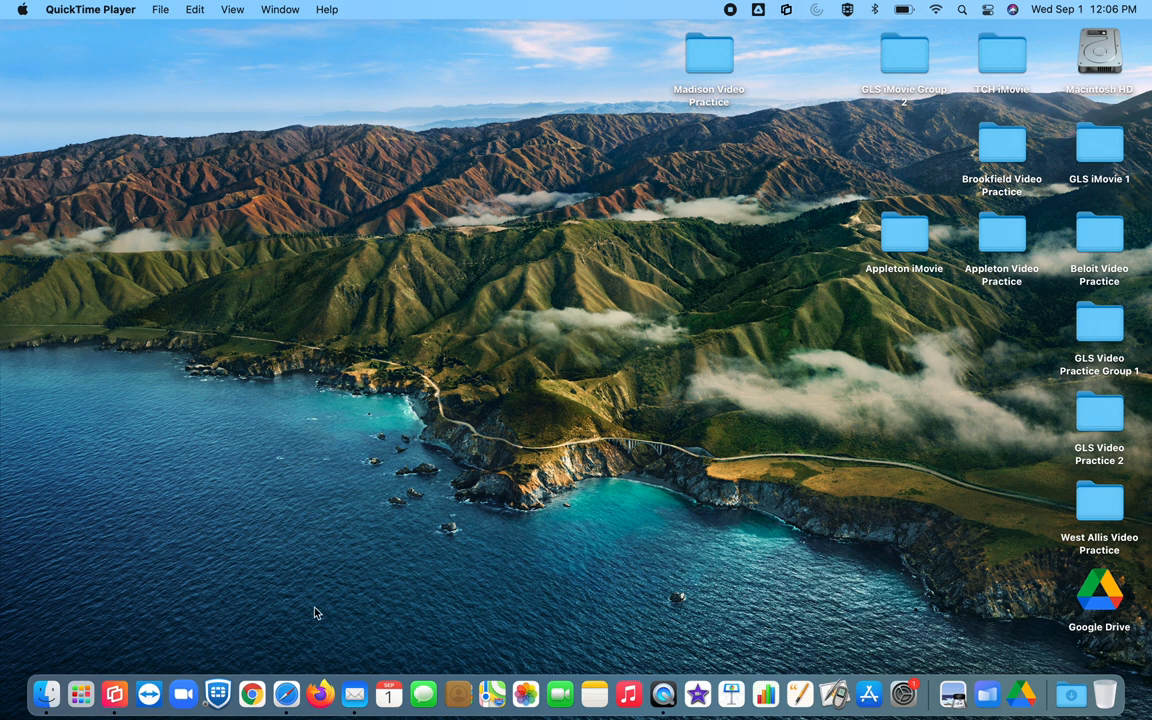
left_click(252, 693)
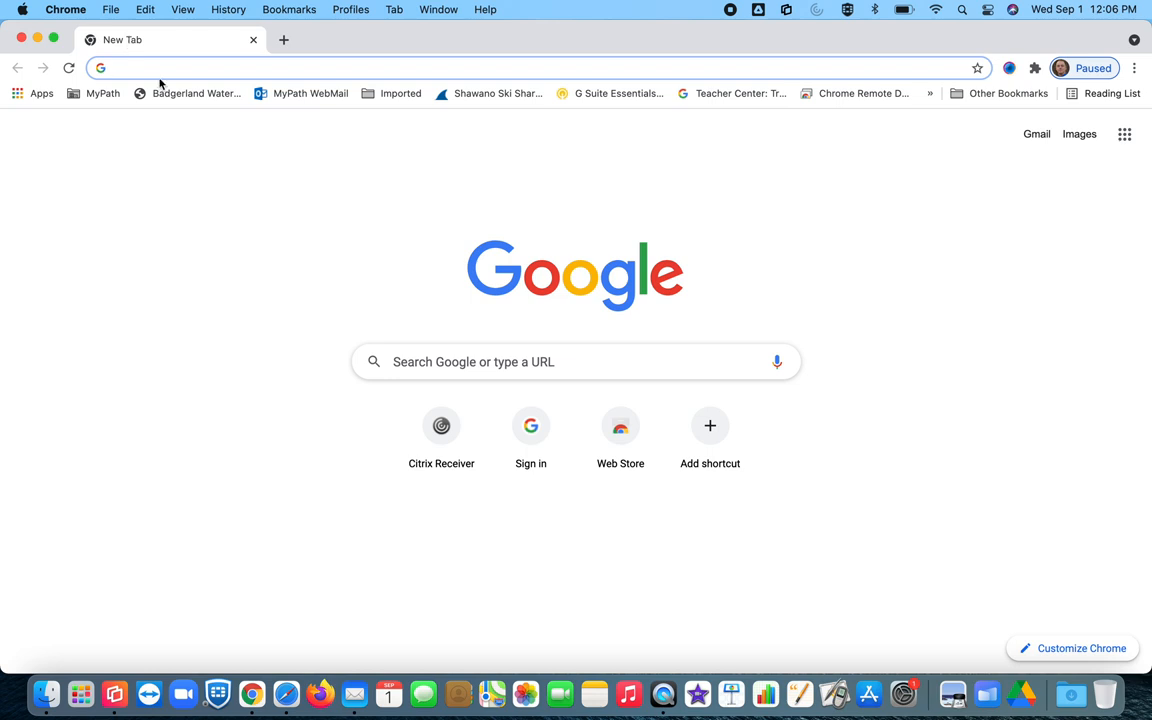
type("https://signature.coreclients.net")
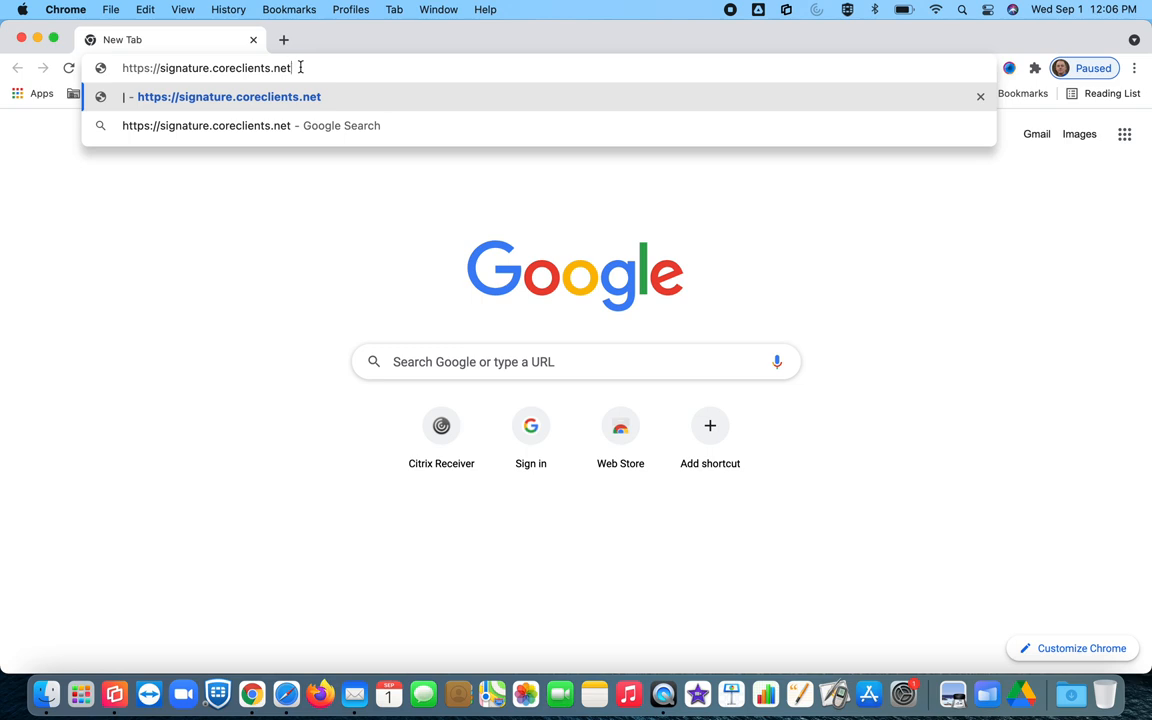
key("Return")
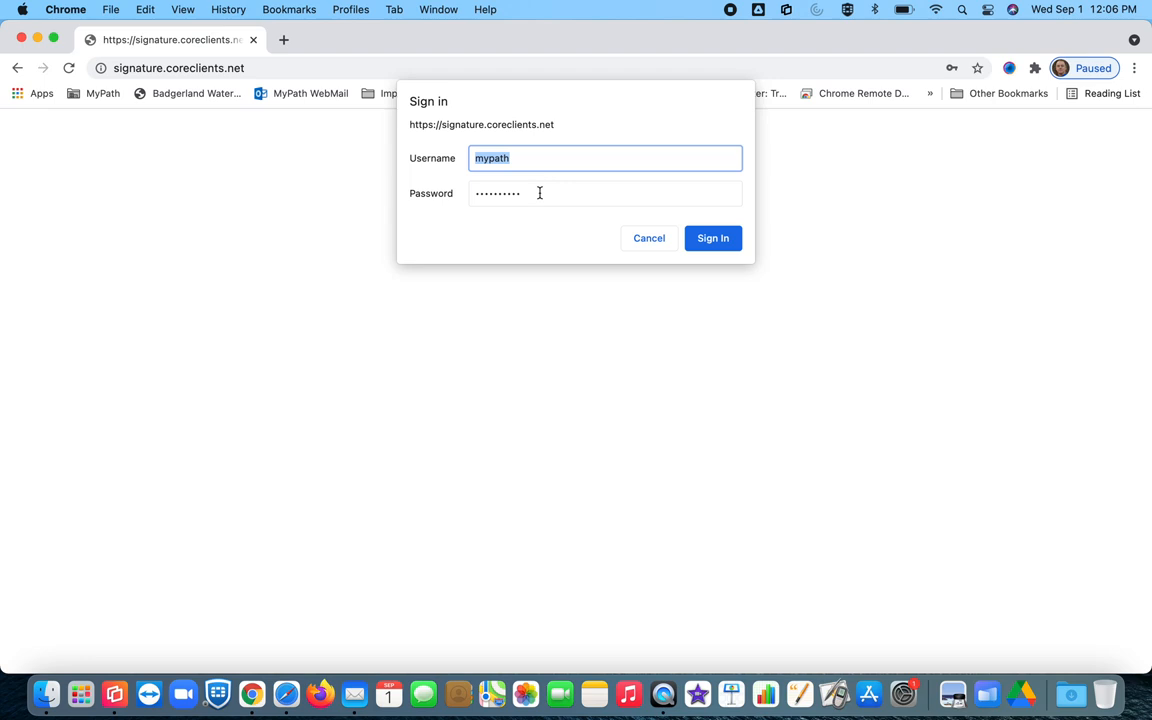
Step: Sign in, then enter the person's name, job title Educational Technology Supervisor and work e-mail
left_click(712, 238)
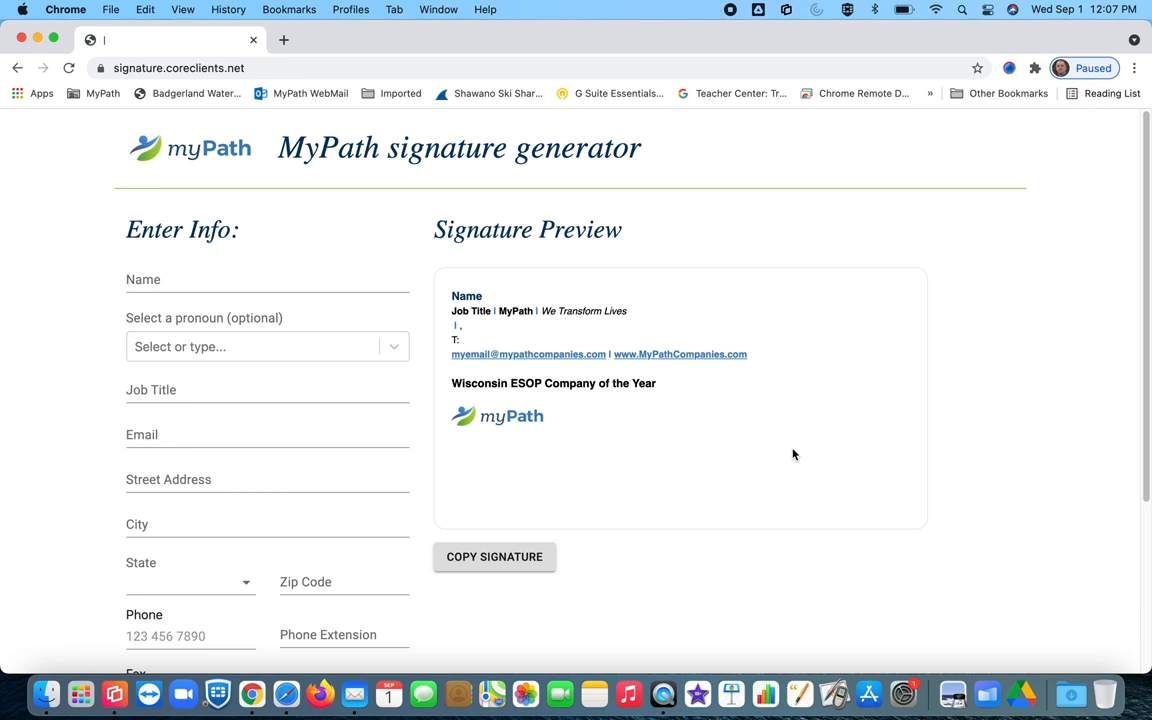
left_click(145, 279)
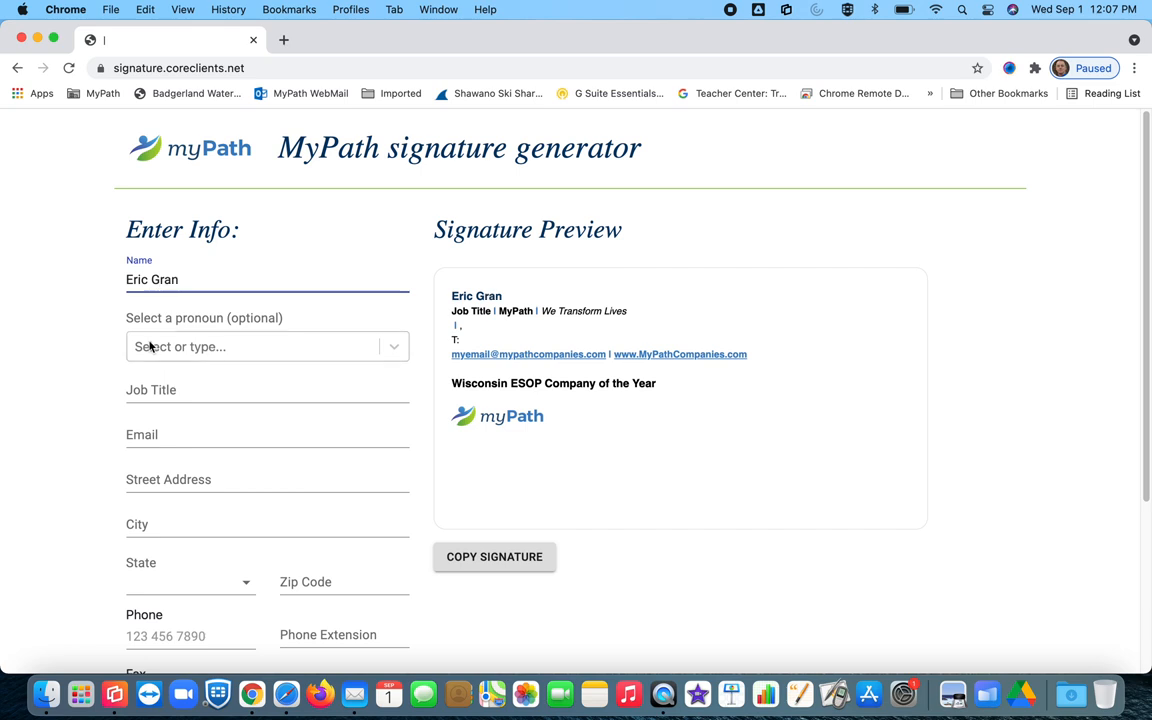
left_click(148, 390)
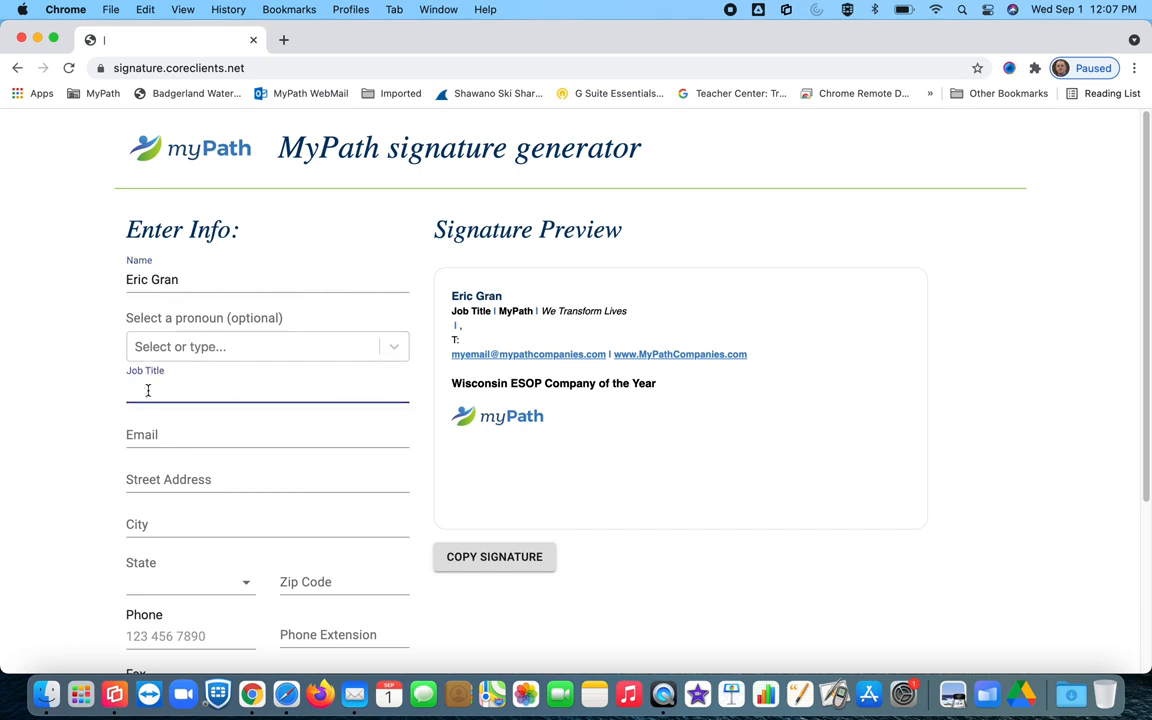
type("E")
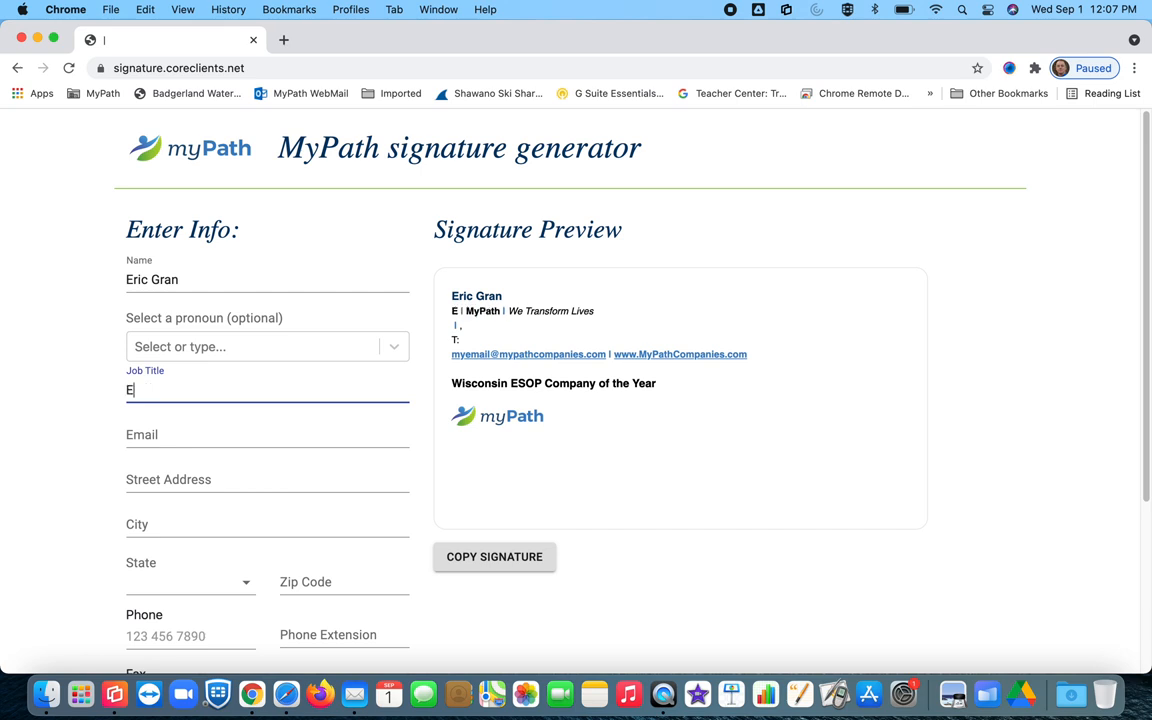
type("ducational")
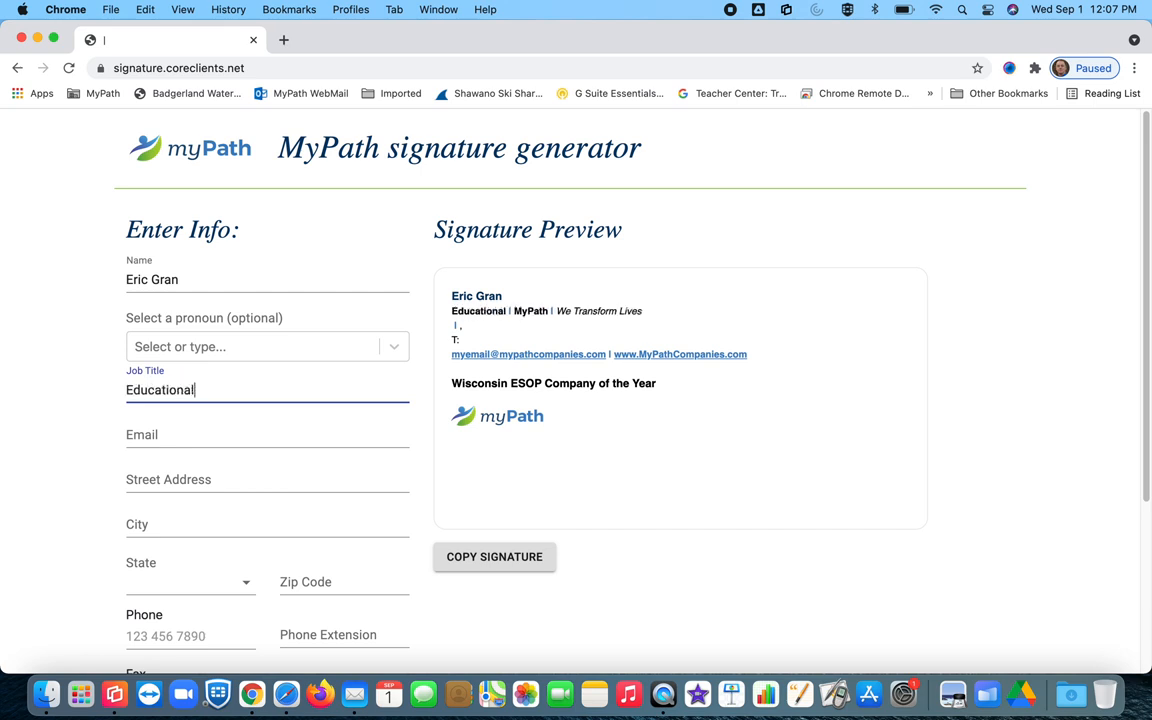
type(" Technology ")
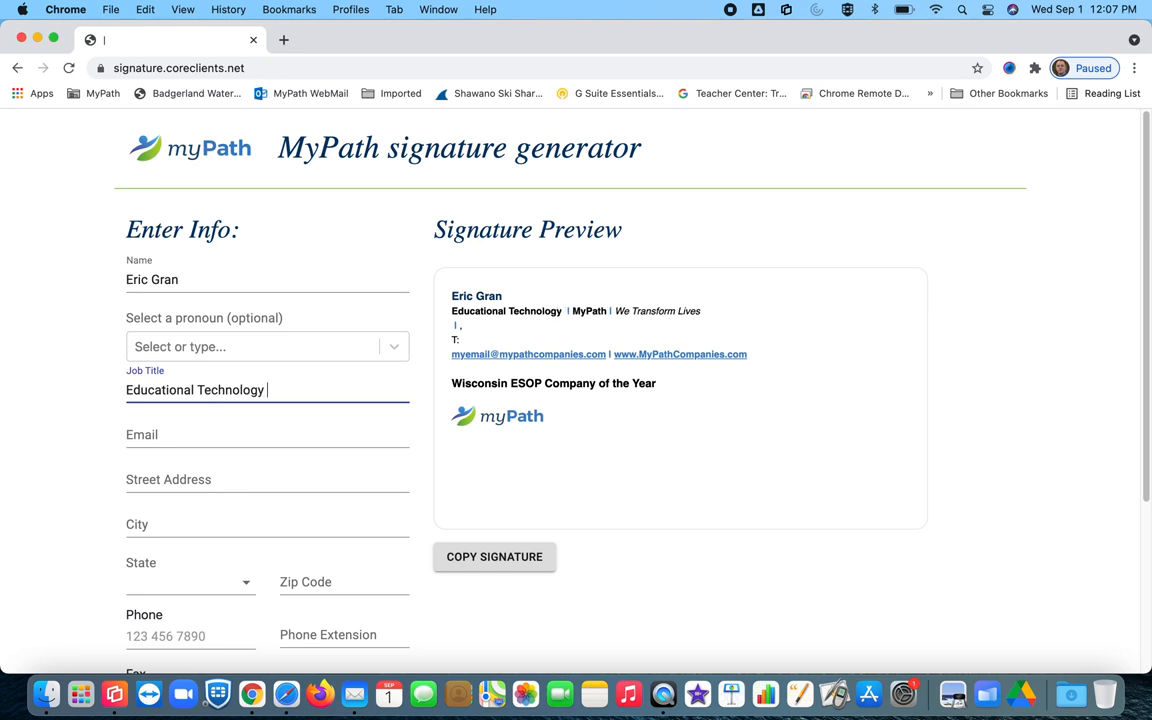
type("Supervisor")
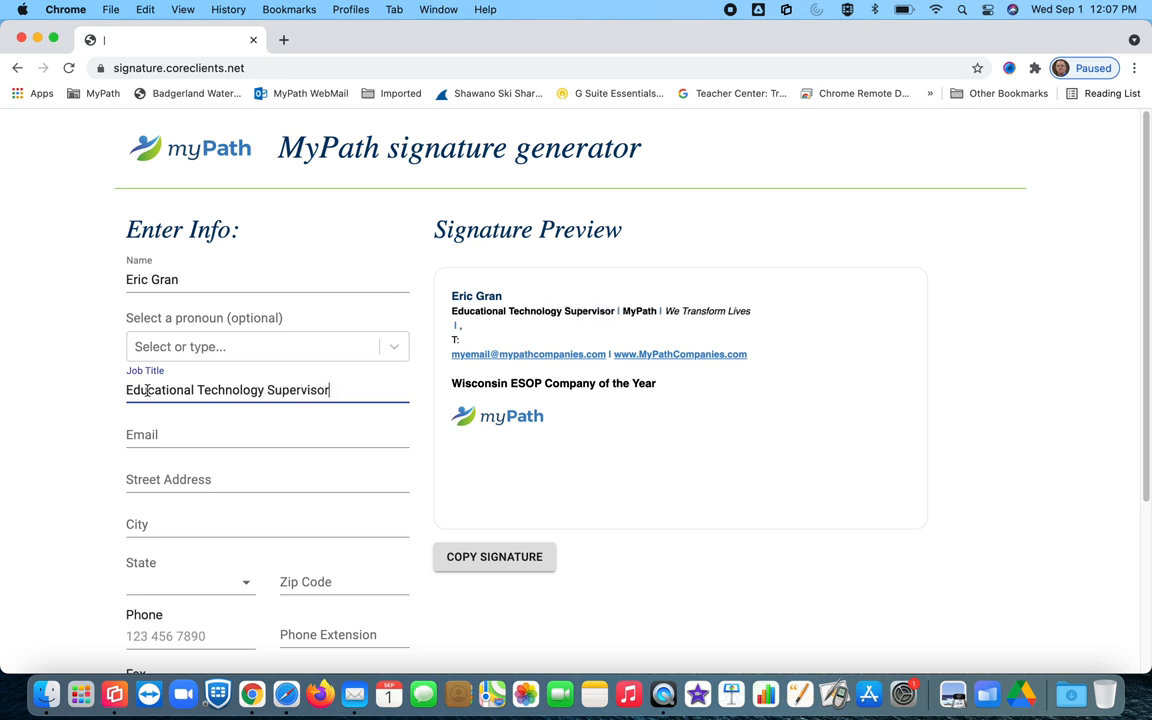
left_click(136, 430)
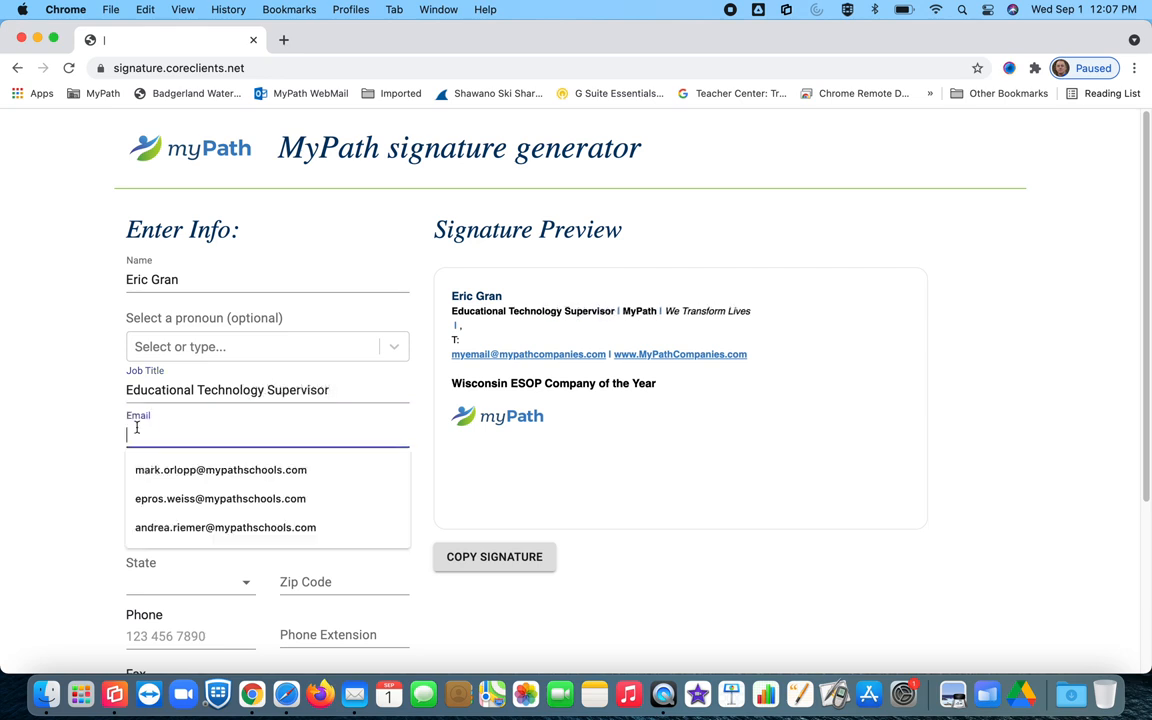
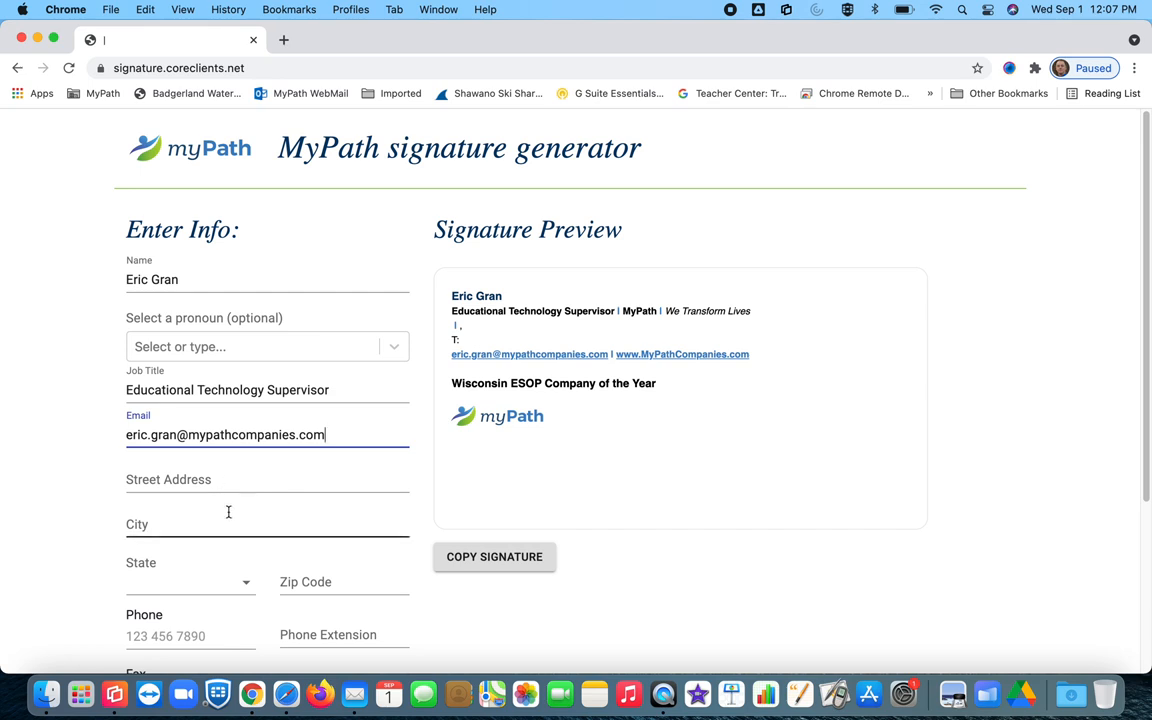
scroll(311, 488, "down", 2)
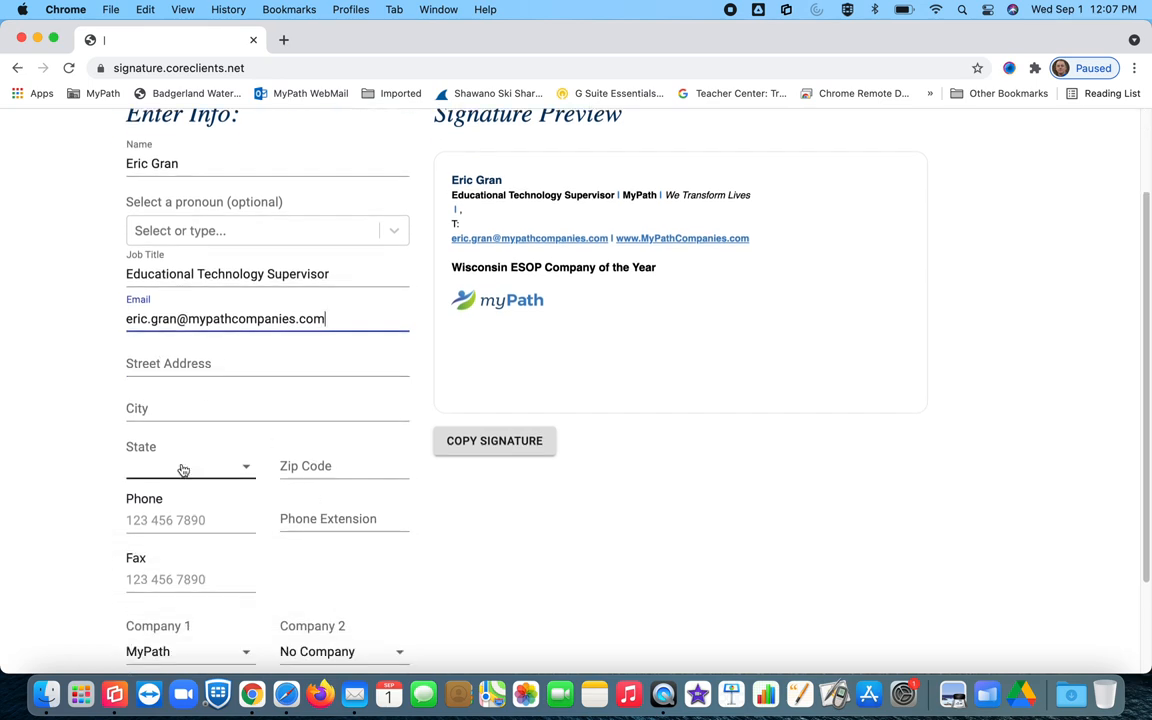
Step: Set Company 1 to MyPath Support Services
scroll(181, 468, "down", 1)
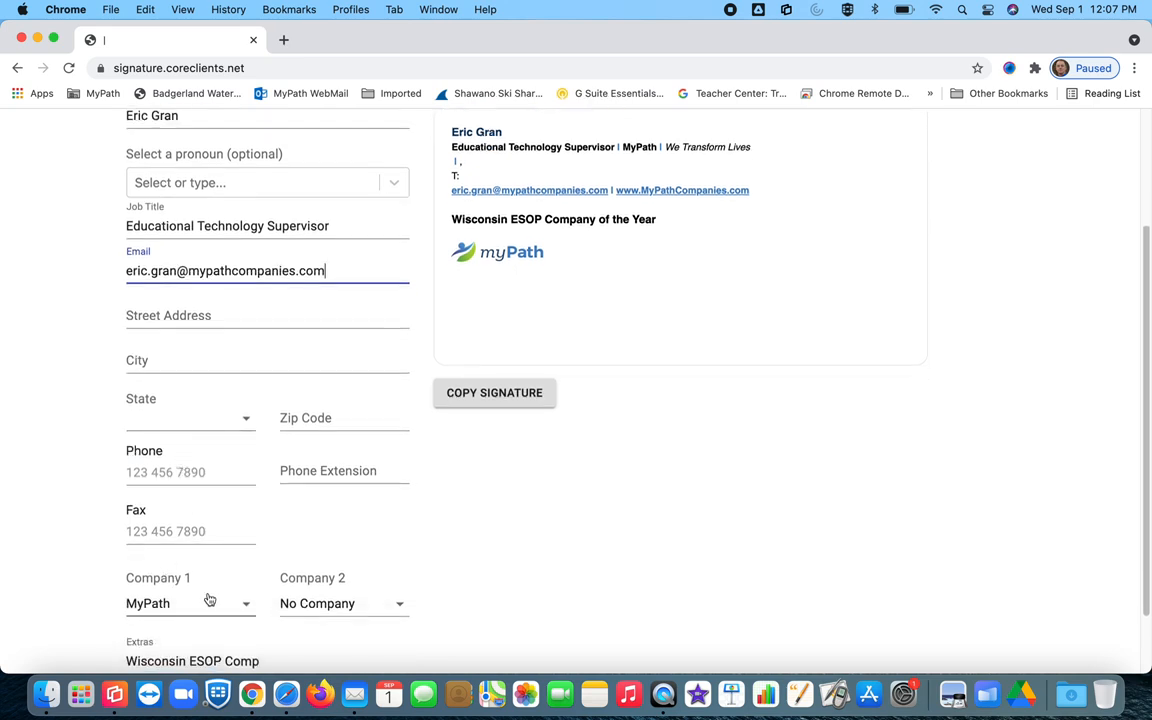
left_click(241, 603)
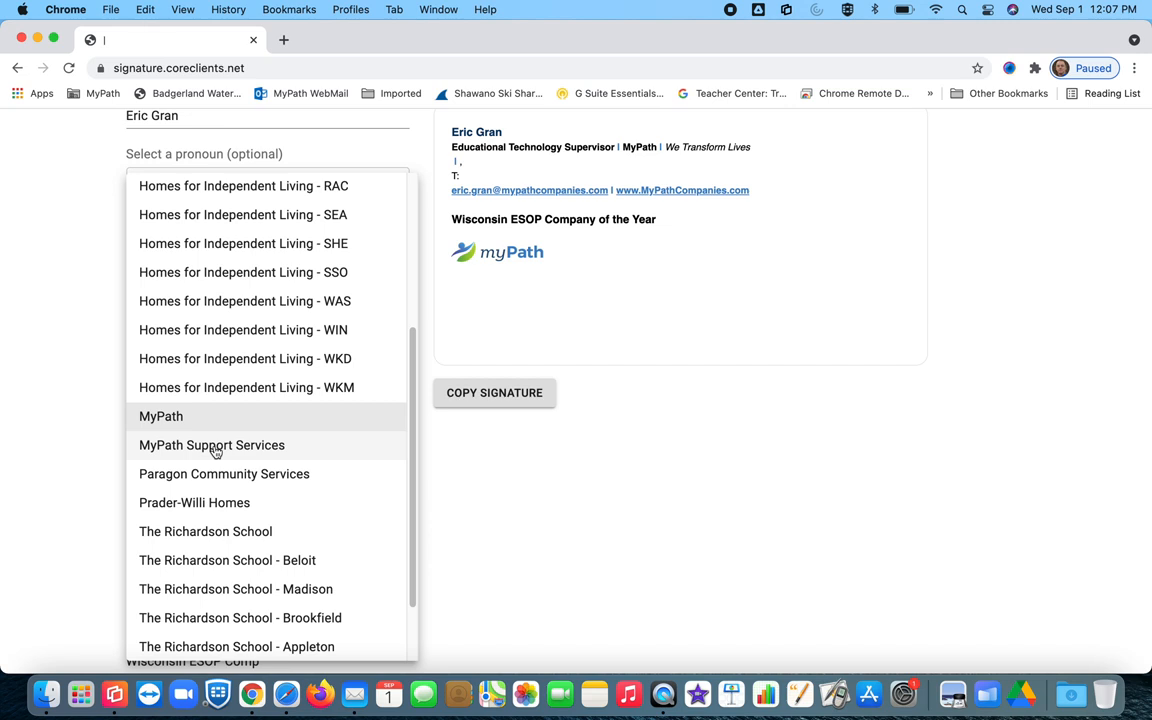
left_click(213, 446)
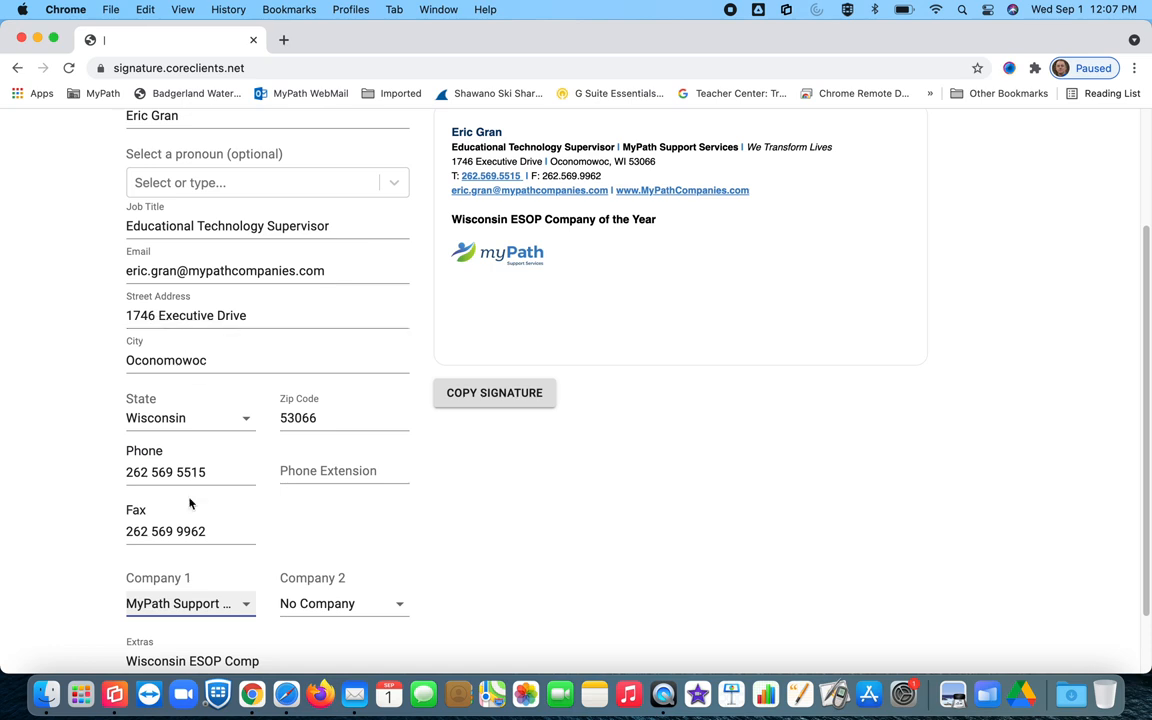
Step: Replace the phone field with the user's work number and clear the fax number
left_click_drag(206, 473, 29, 463)
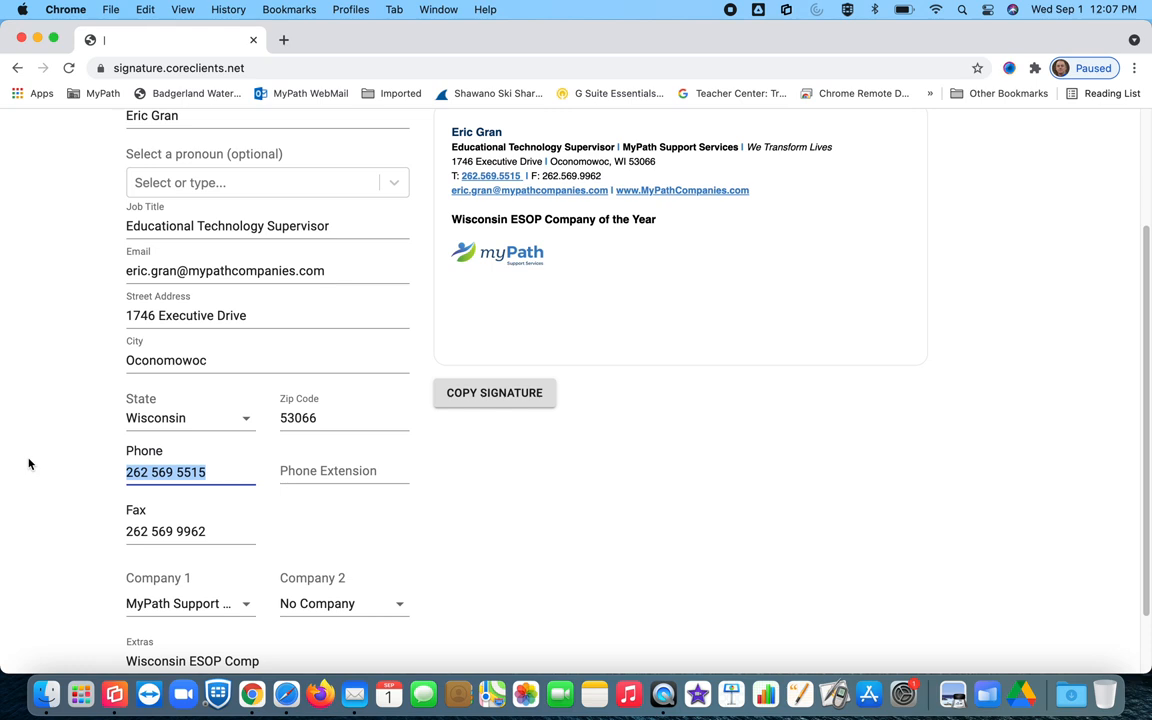
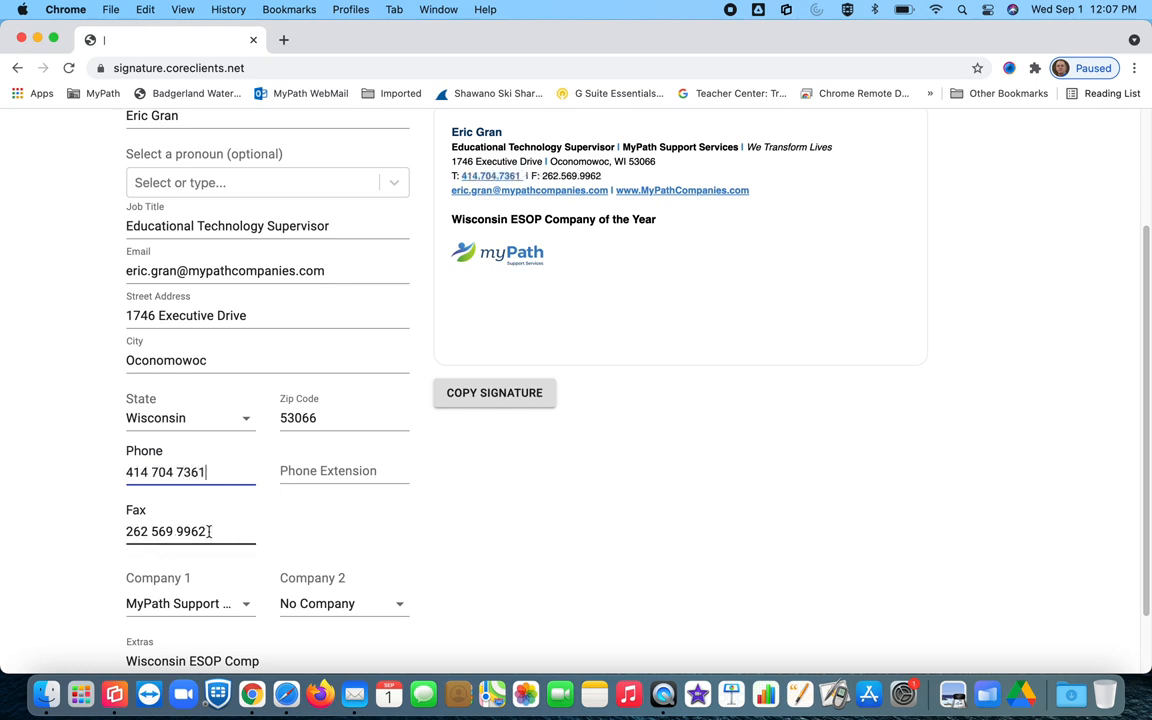
left_click_drag(209, 531, 88, 532)
key("BackSpace")
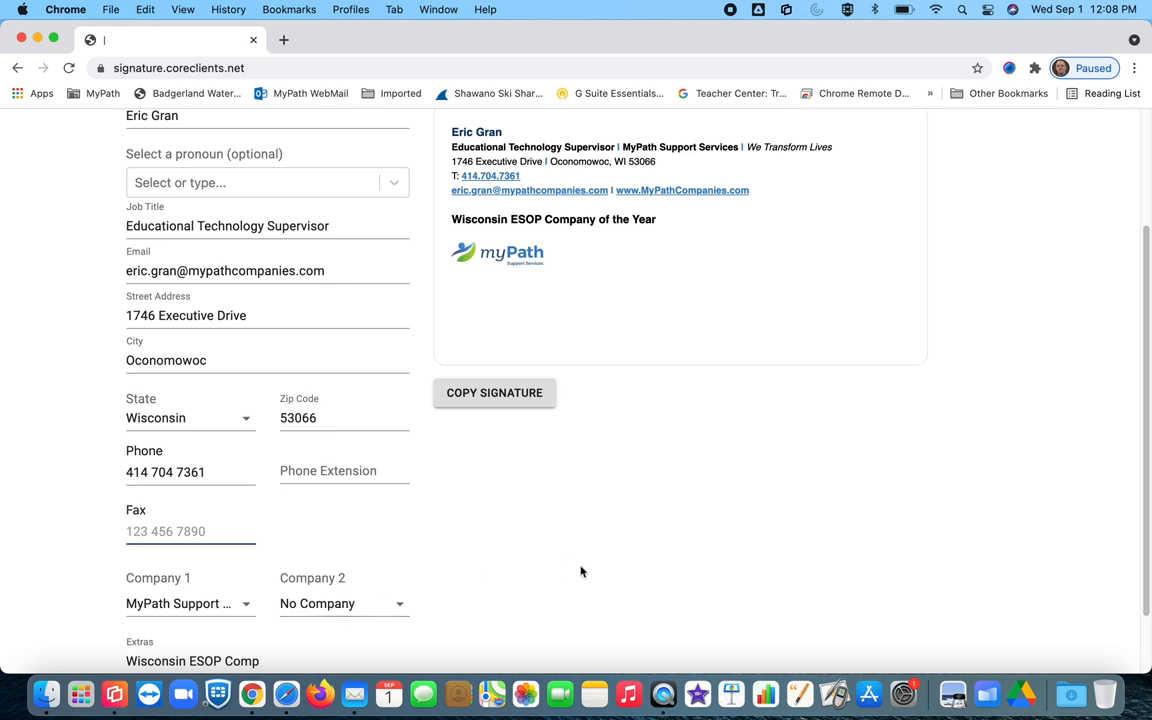
Step: Copy the finished signature with COPY SIGNATURE and switch to Apple Mail
scroll(581, 571, "down", 2)
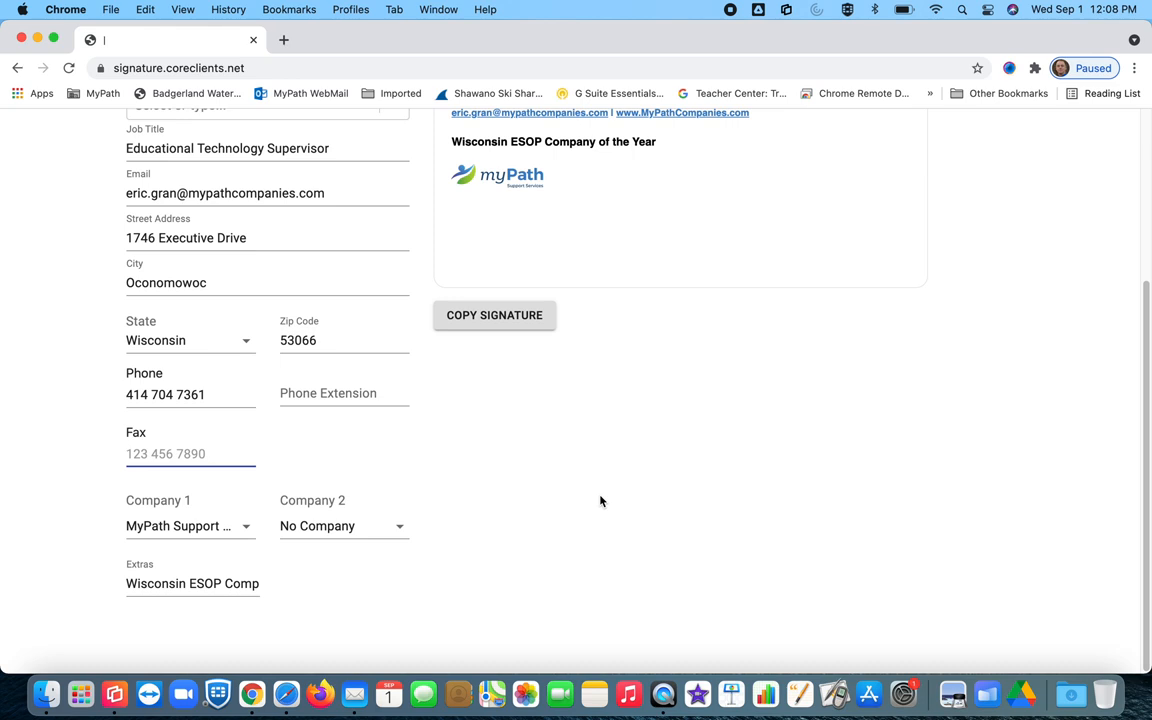
scroll(600, 501, "up", 5)
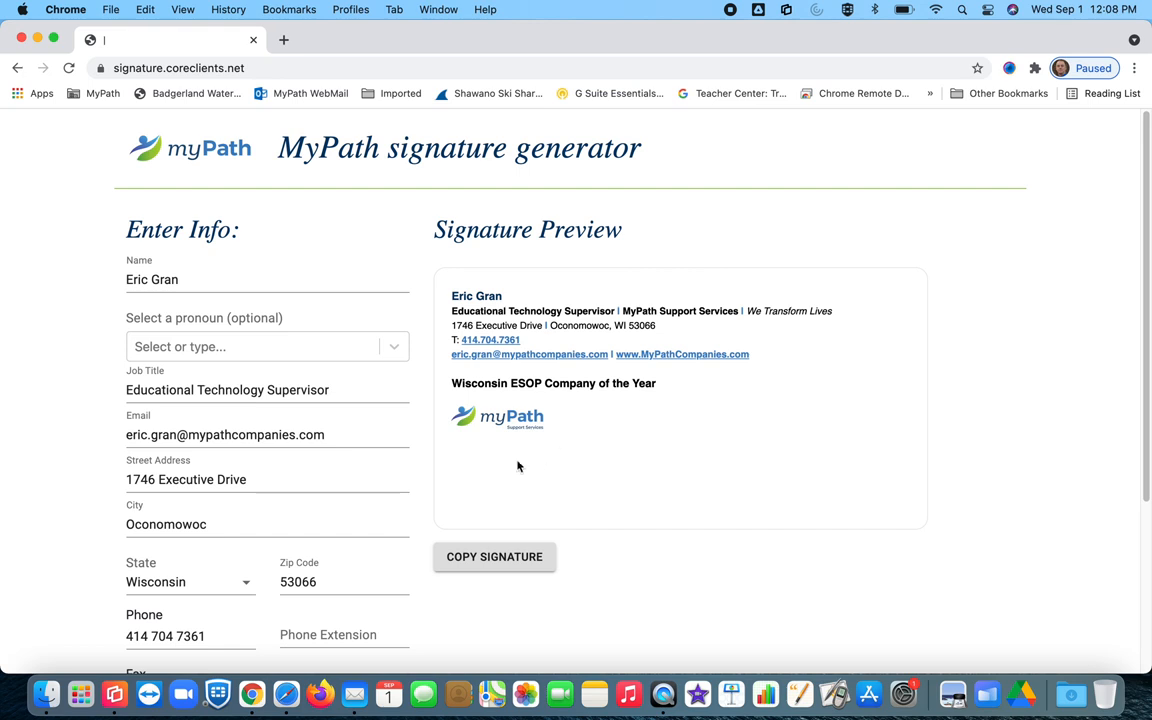
left_click(492, 560)
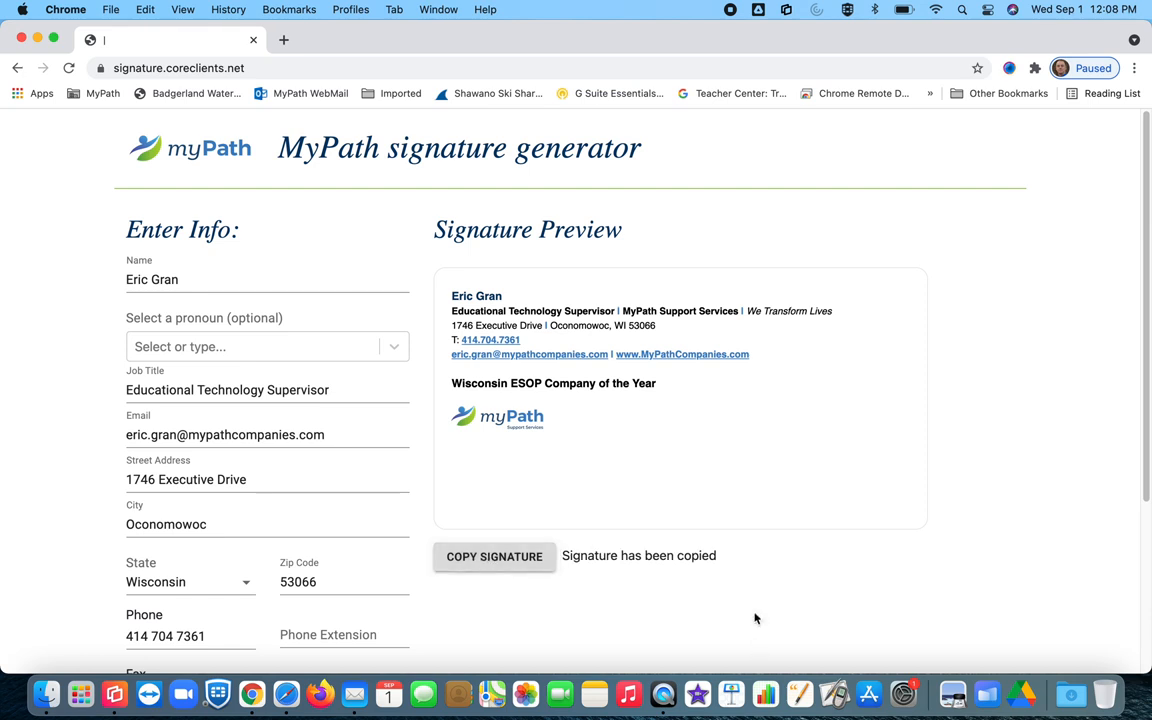
left_click(350, 690)
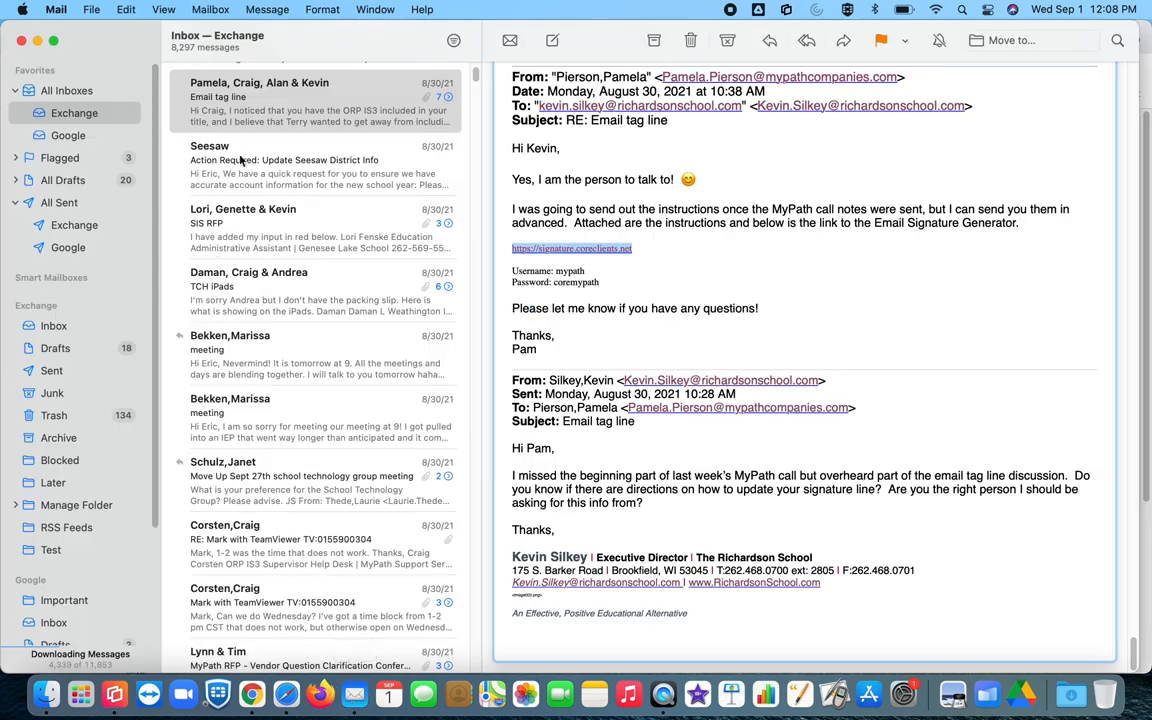
Step: Open Mail's Signatures preferences and select the Exchange account
left_click(56, 10)
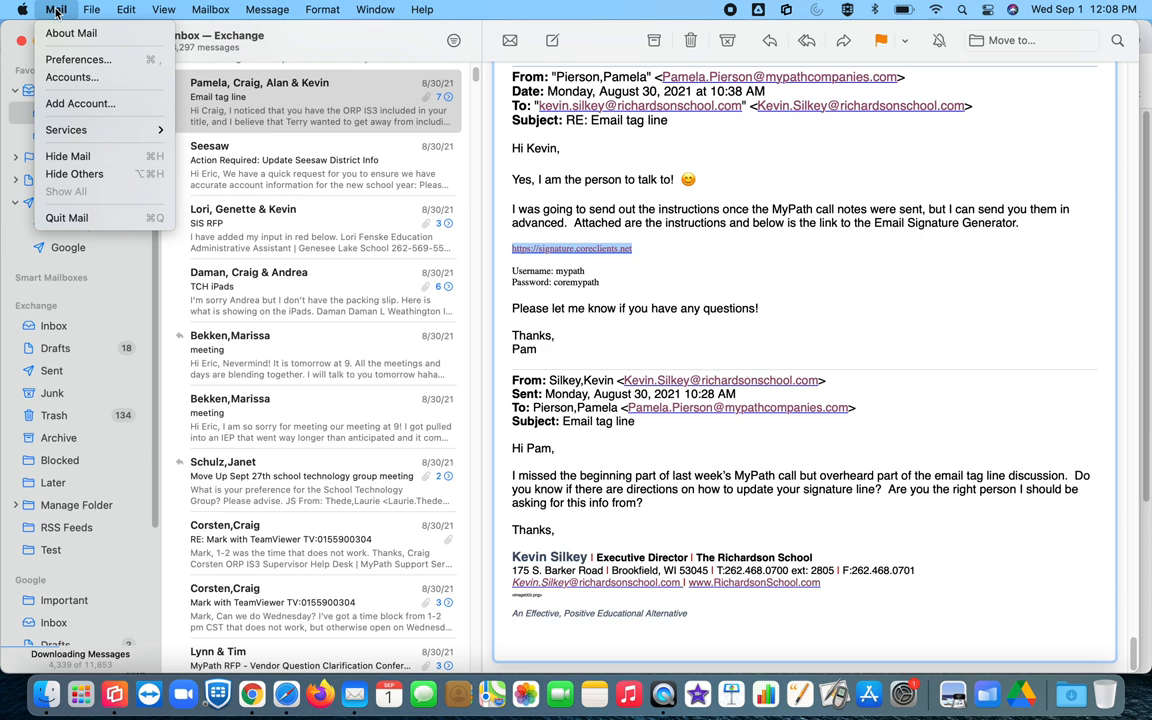
left_click(78, 62)
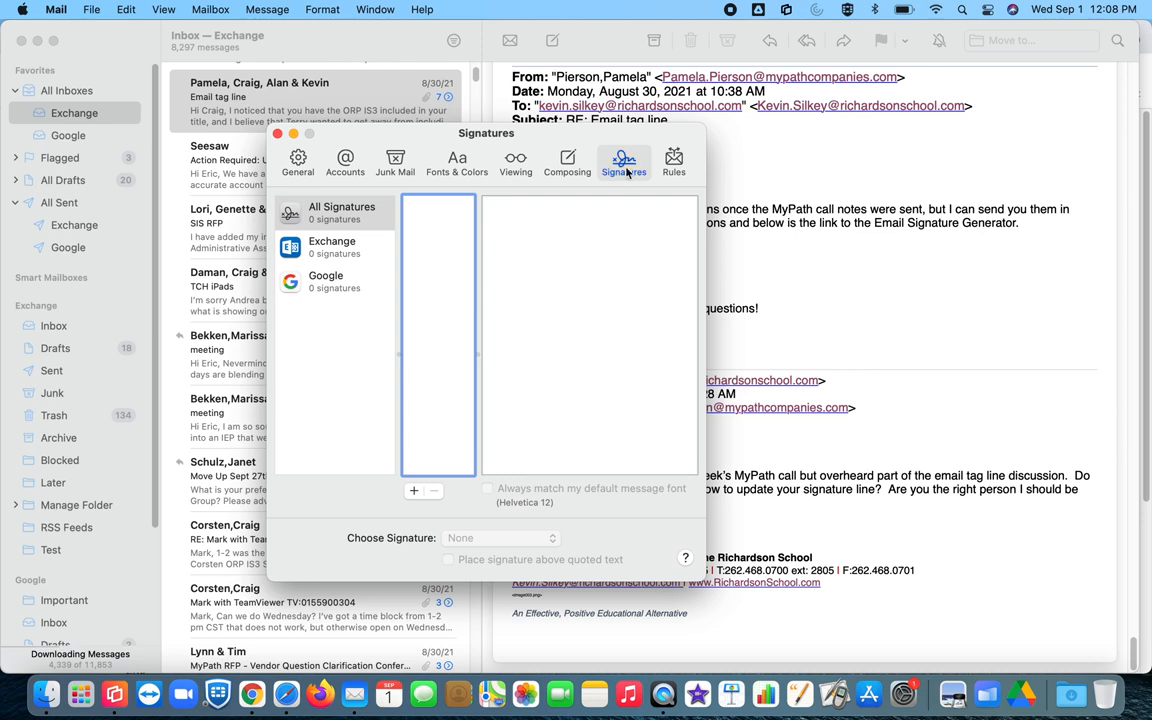
left_click(629, 165)
left_click(330, 256)
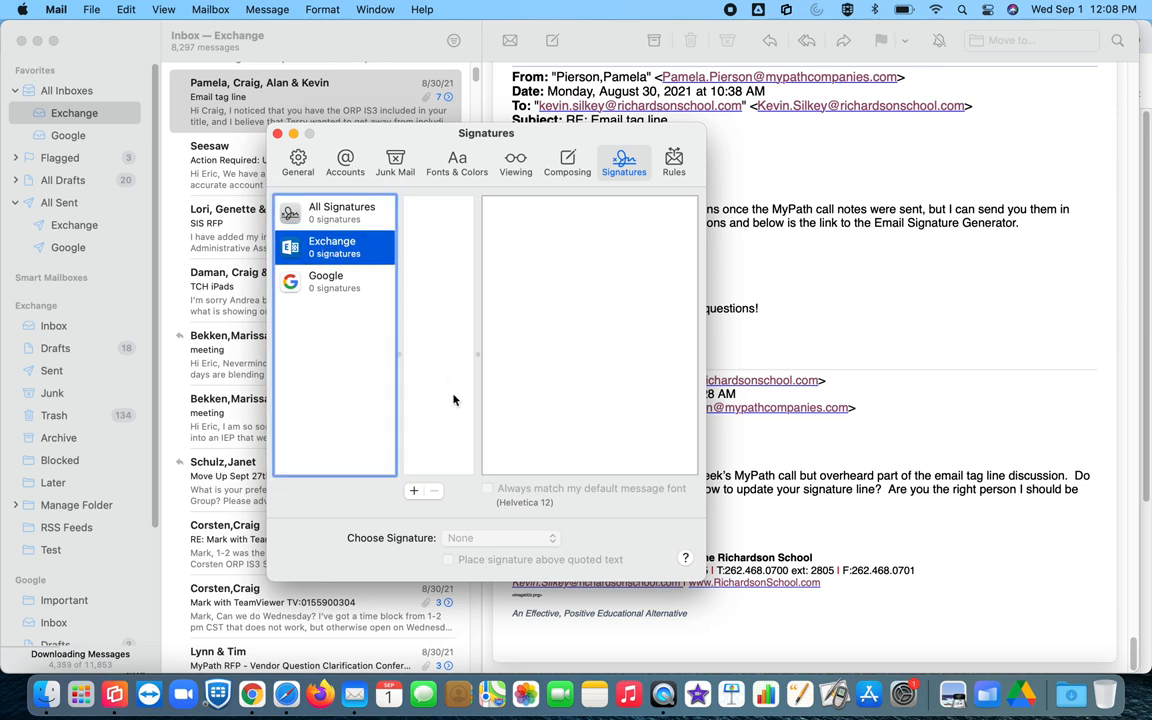
Step: Add a new Exchange signature named 'Exchange sig' and clear its default text
left_click(414, 491)
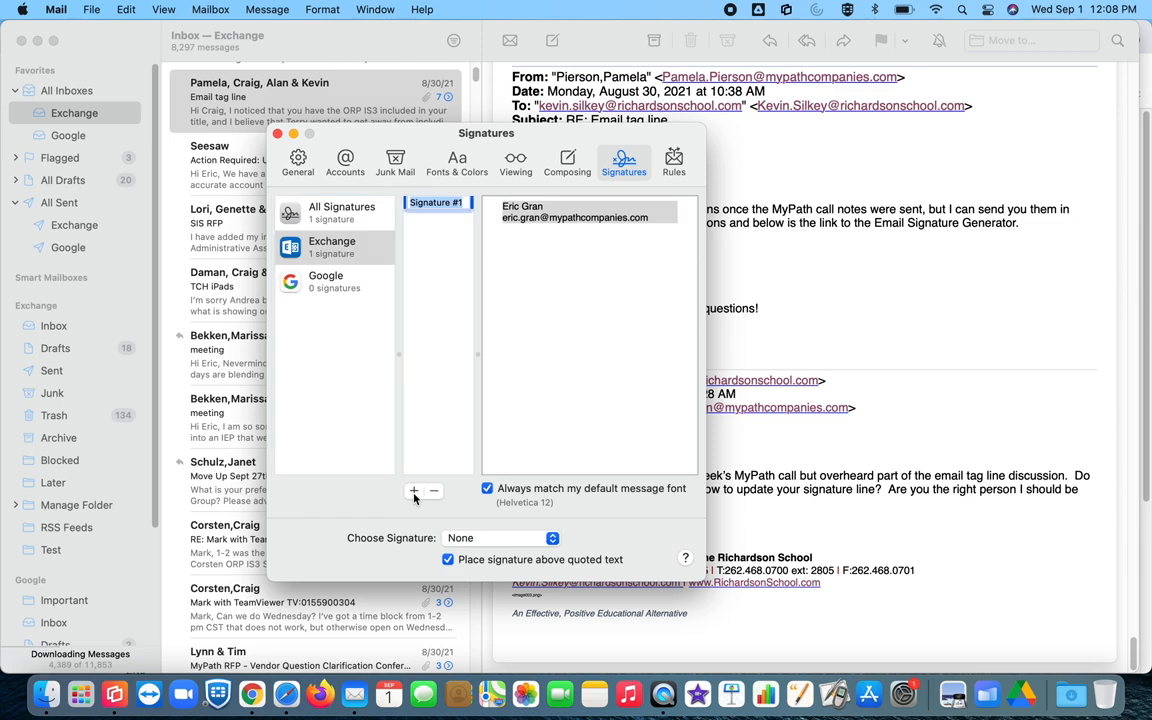
type("Exc")
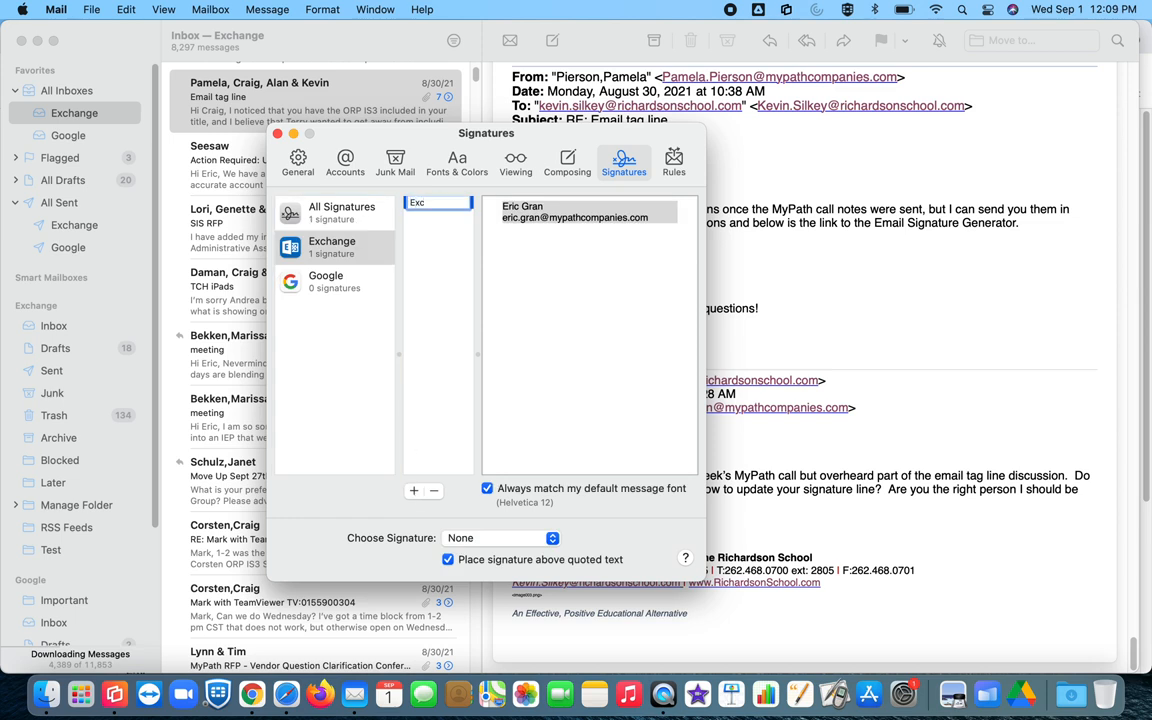
type("hange sig")
left_click(652, 220)
key("super+a")
key("BackSpace")
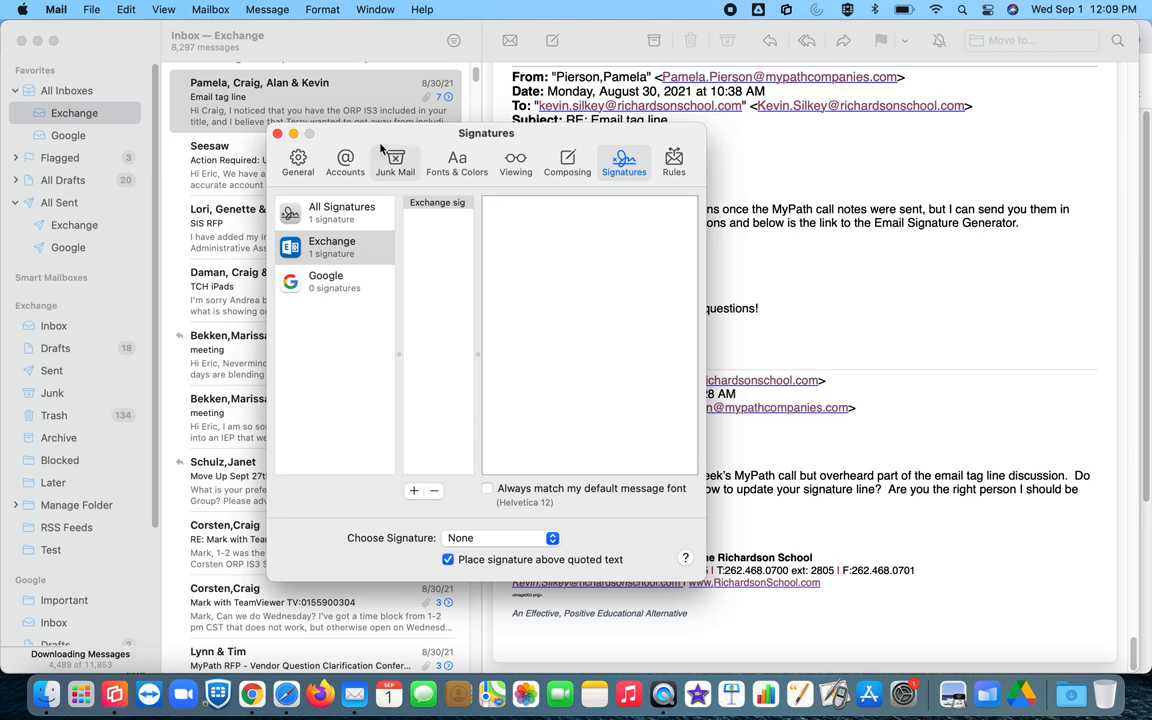
Step: Paste the copied MyPath signature into the Exchange sig editor
left_click(125, 9)
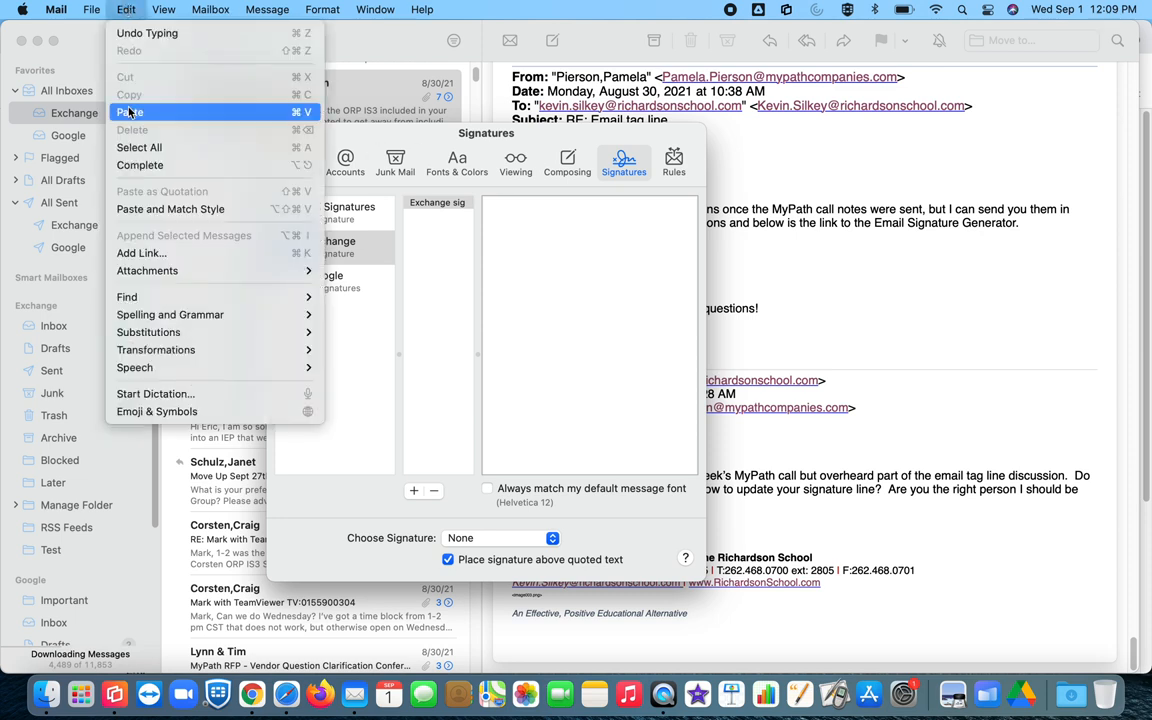
left_click(125, 9)
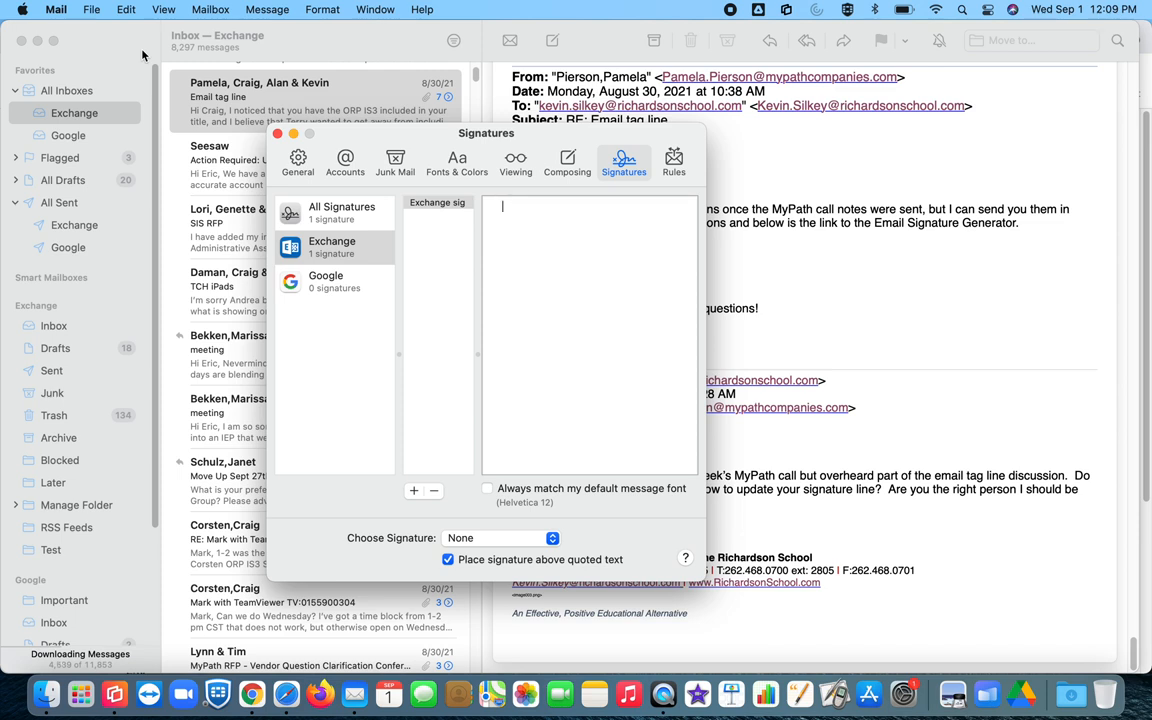
key("super+v")
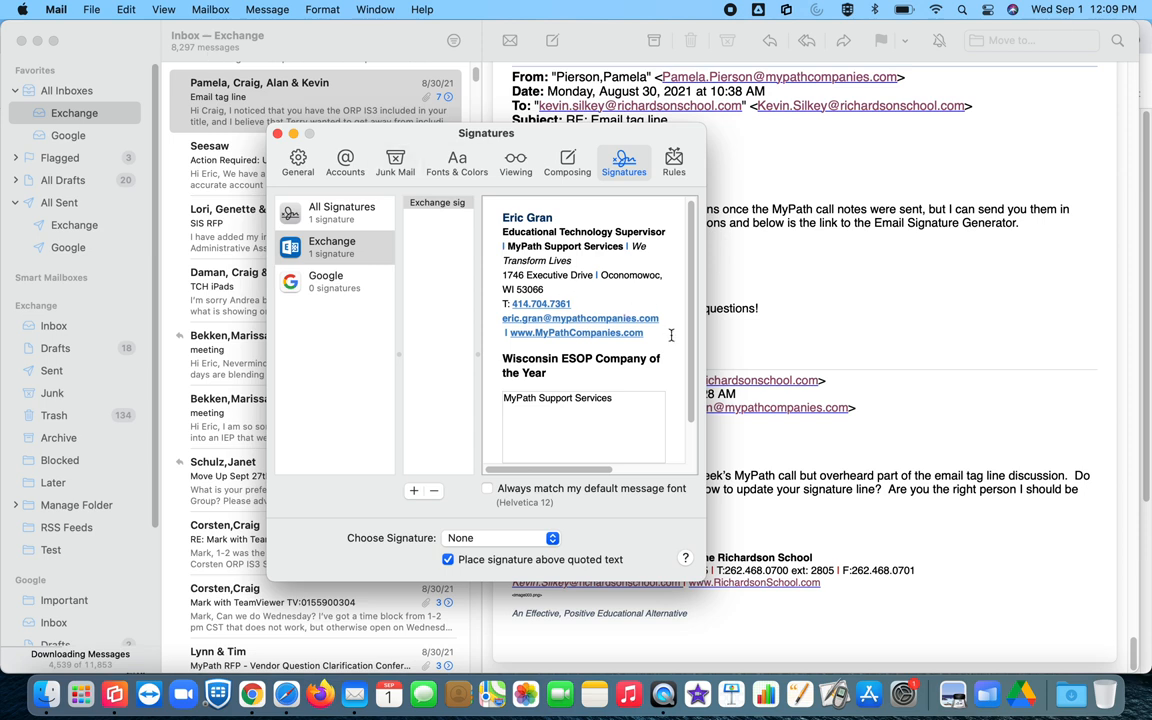
scroll(686, 398, "down", 2)
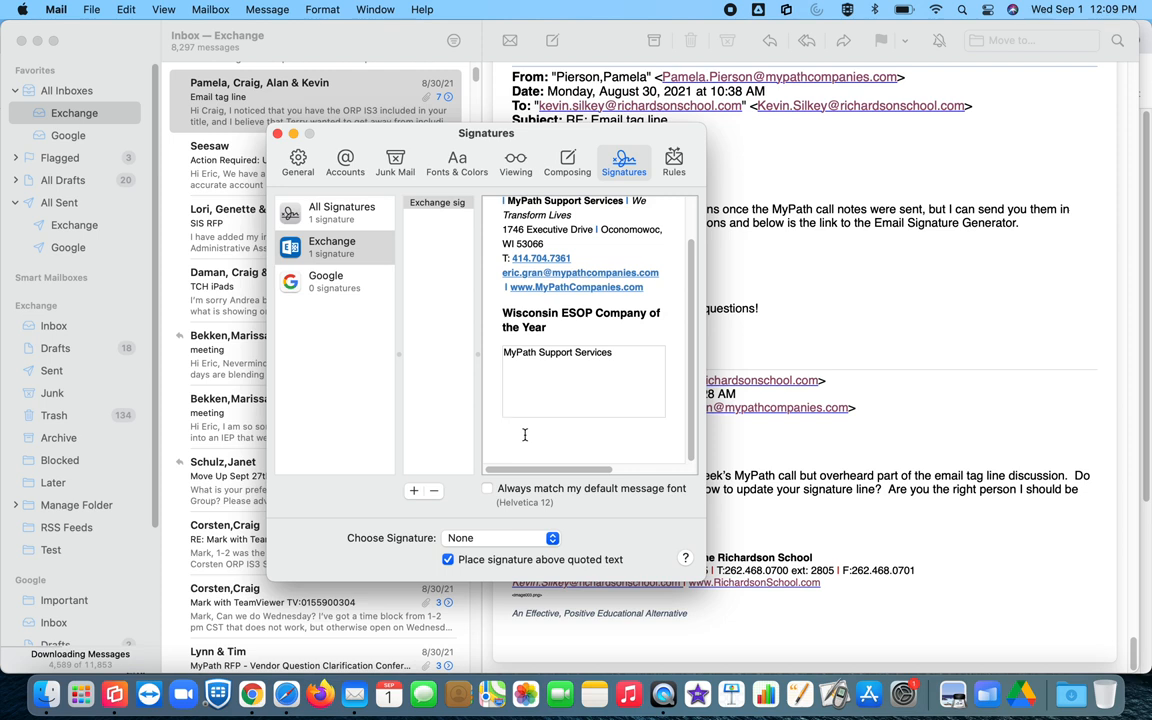
Step: Add the line 'For additional Educational Technology resources go to:' below the signature
type("For additional Educational Technology res")
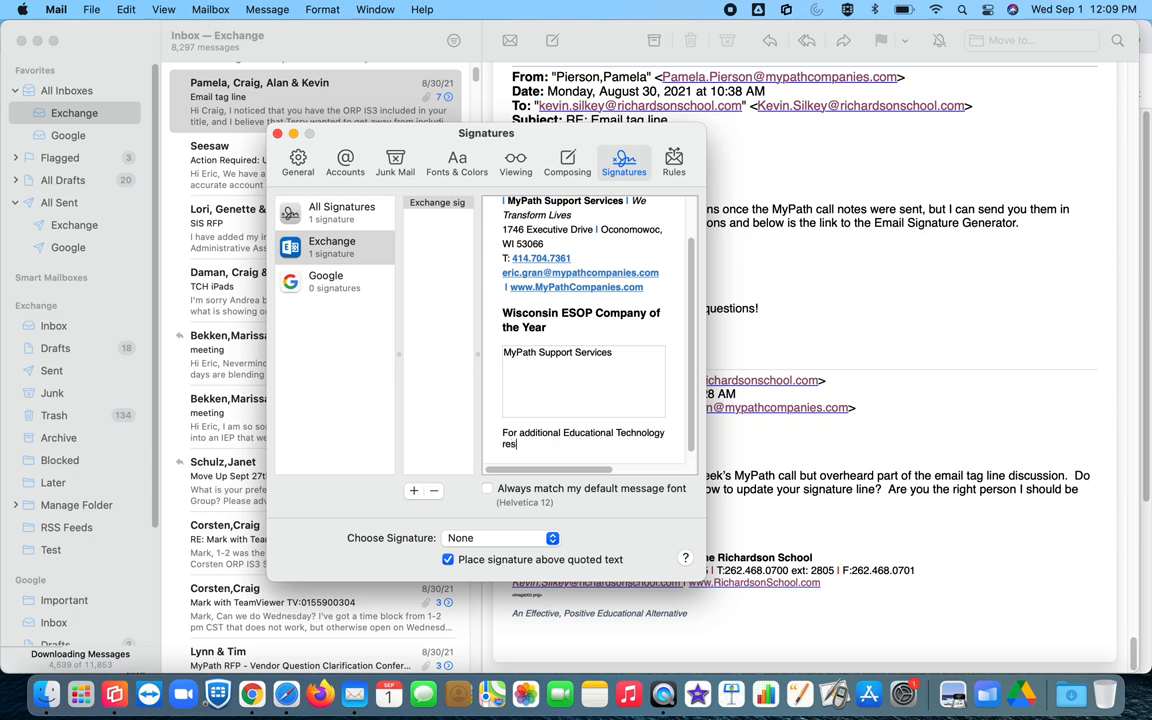
type("ources go to:")
left_click(435, 205)
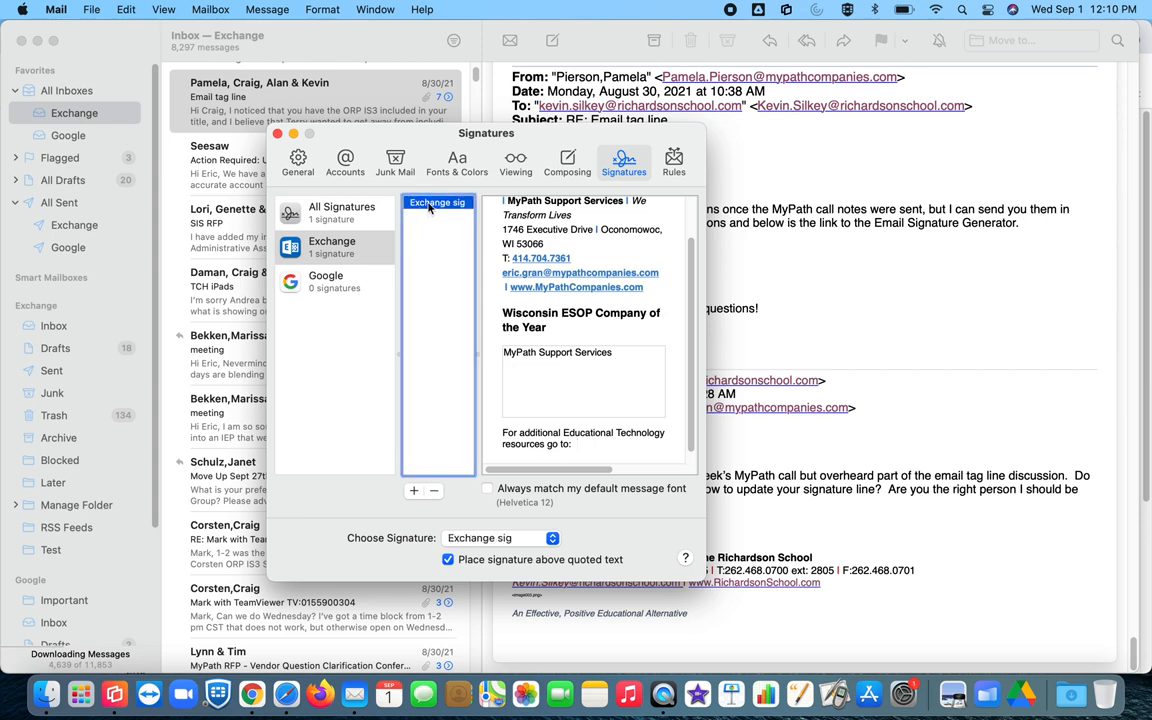
left_click(430, 204)
Step: Choose Exchange sig as the Exchange account's signature and close Preferences
left_click(470, 539)
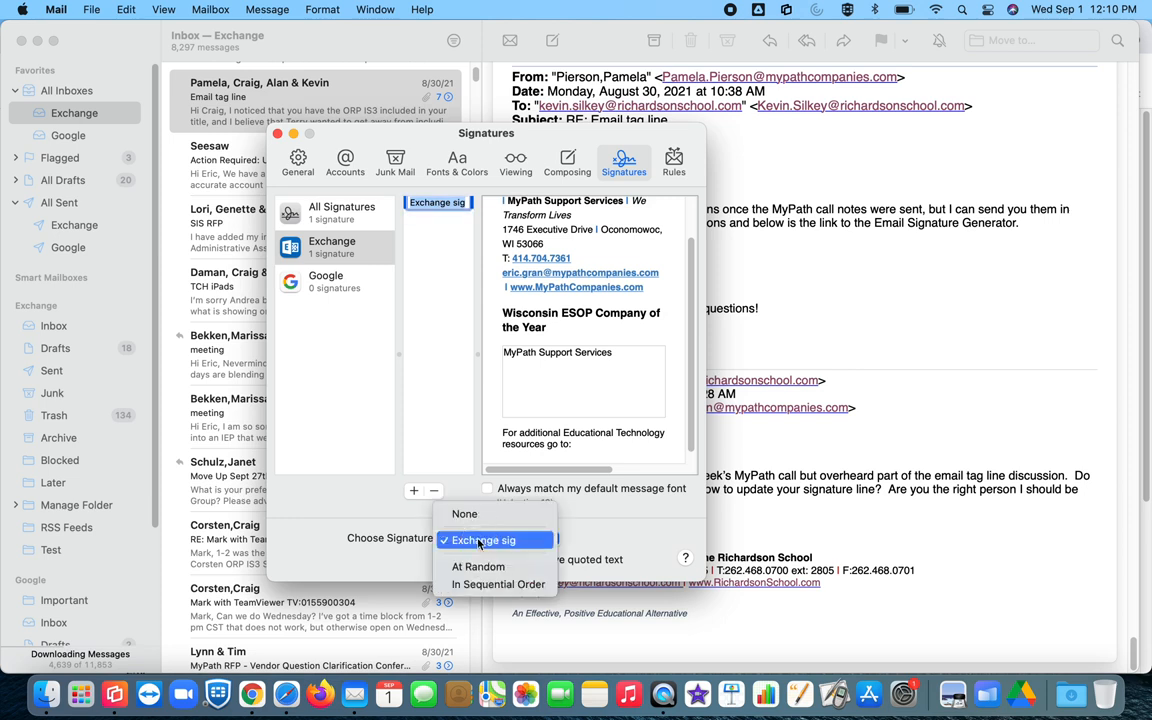
left_click(474, 541)
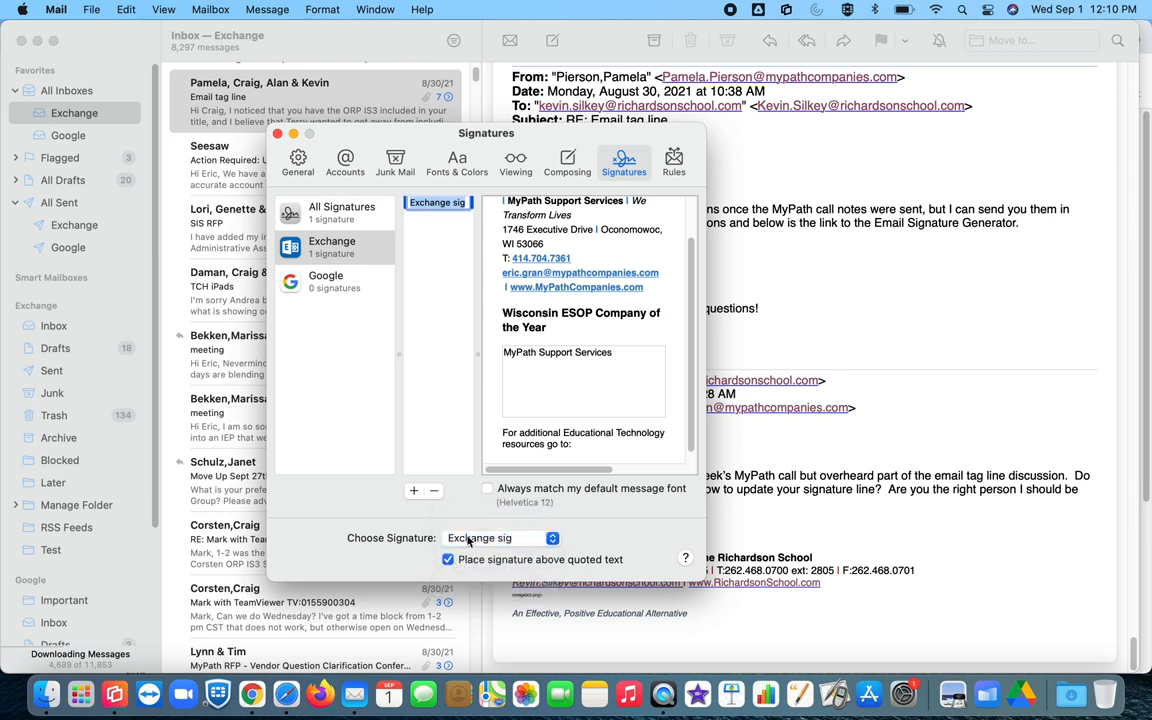
left_click(449, 270)
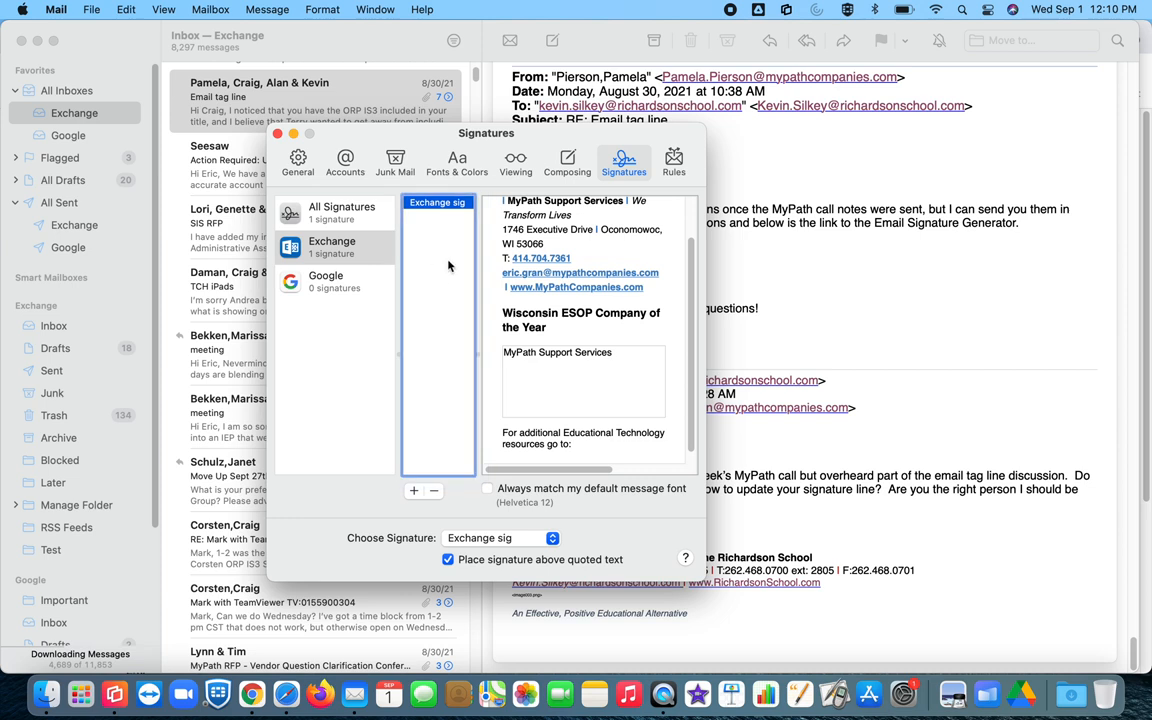
left_click(277, 134)
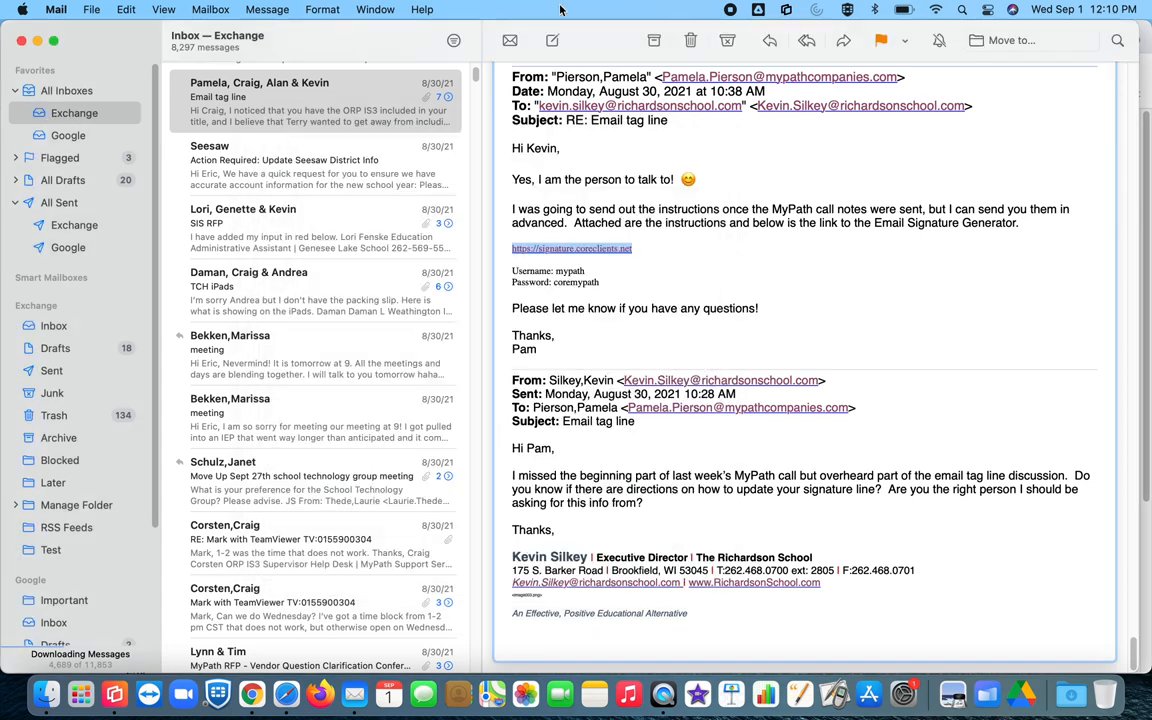
left_click(553, 41)
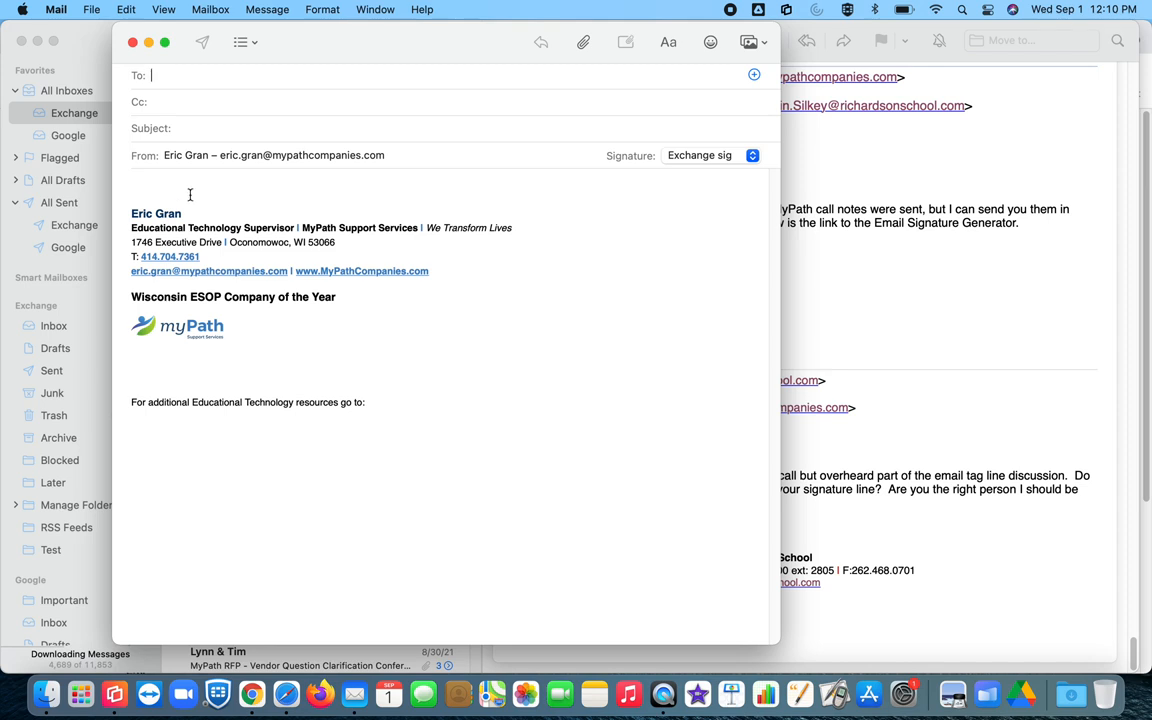
left_click(133, 43)
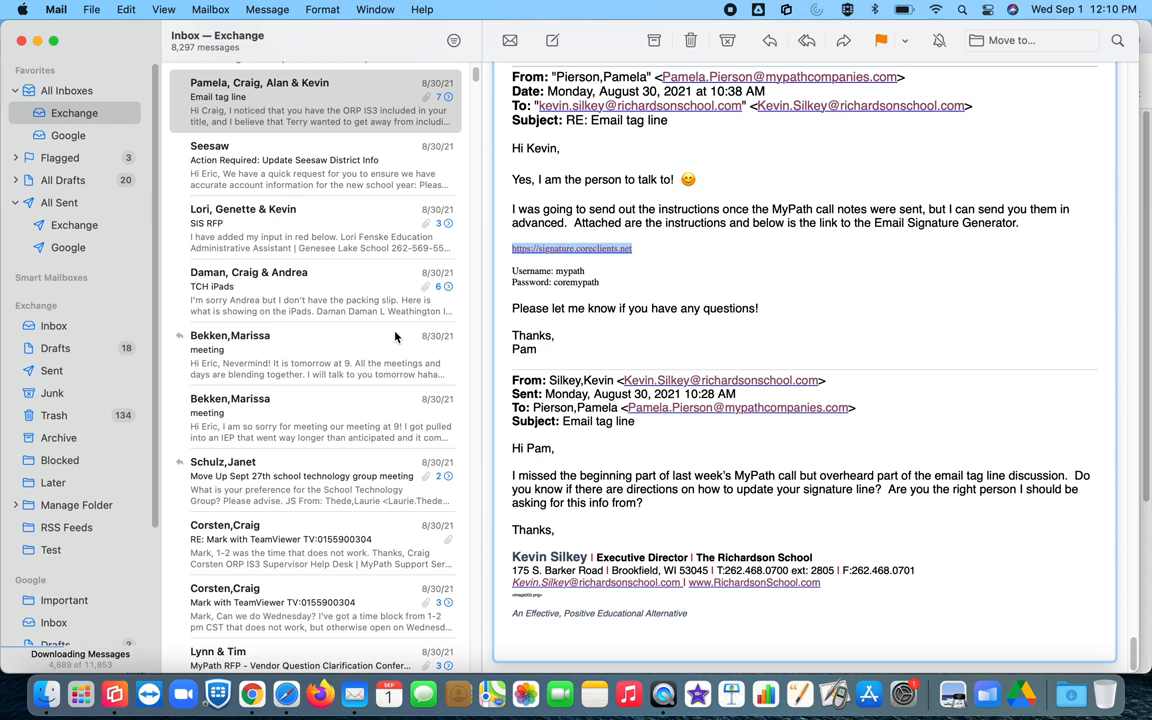
Step: Back in Chrome, replace mypathcompanies with mypathschools in the Email field and recopy the signature
left_click(252, 697)
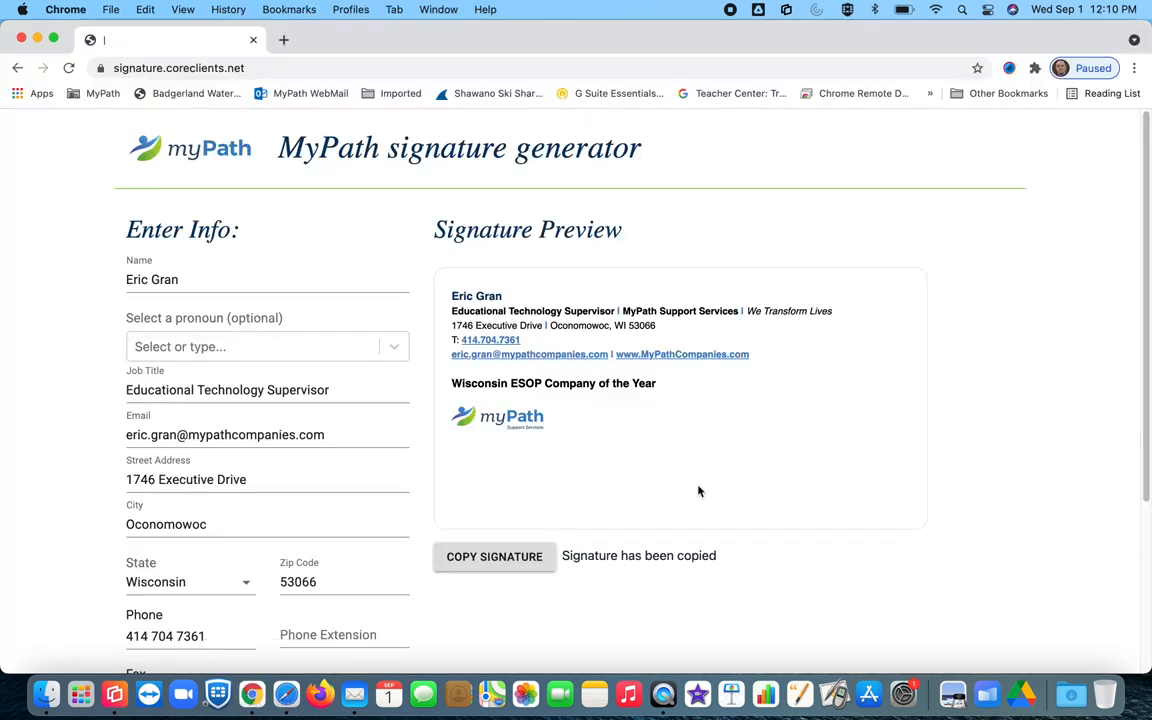
scroll(258, 529, "down", 3)
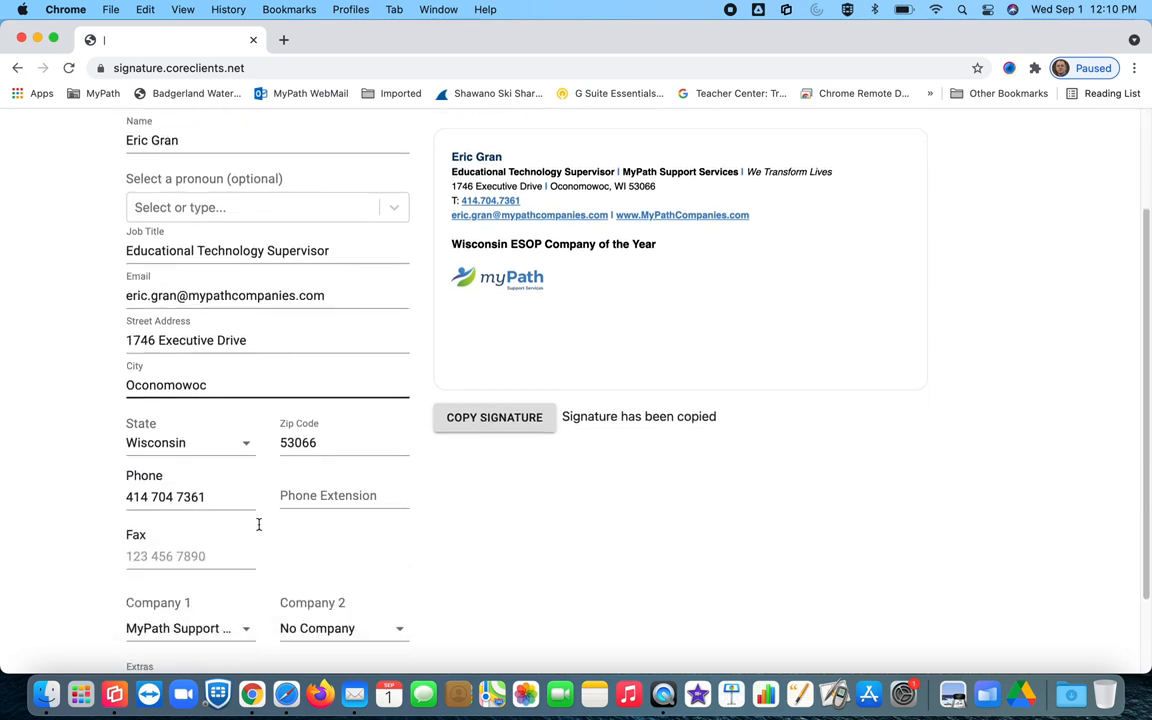
left_click(294, 296)
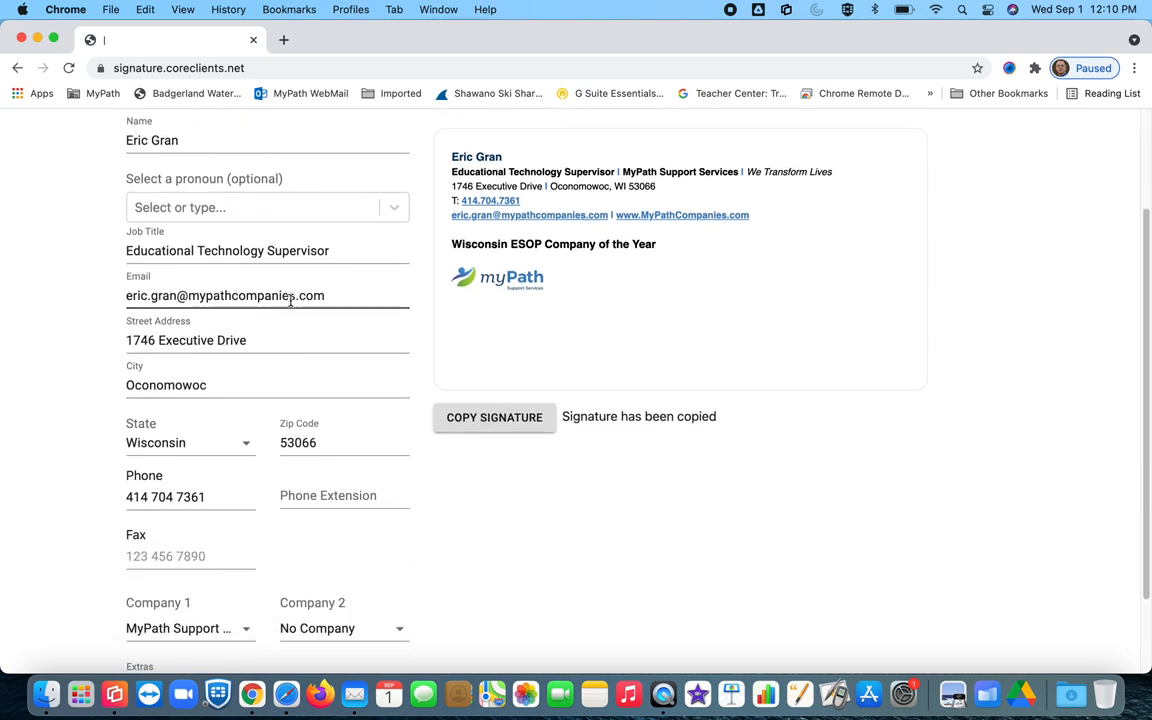
left_click_drag(294, 296, 192, 298)
type("mypathscho")
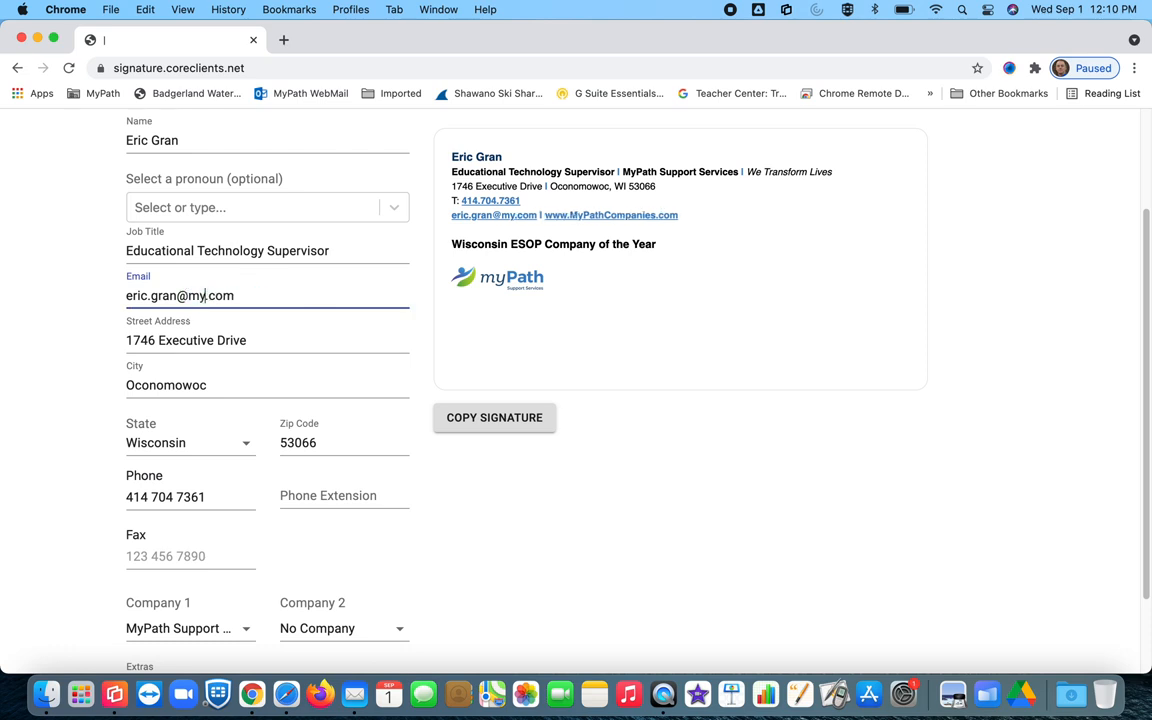
type("ols")
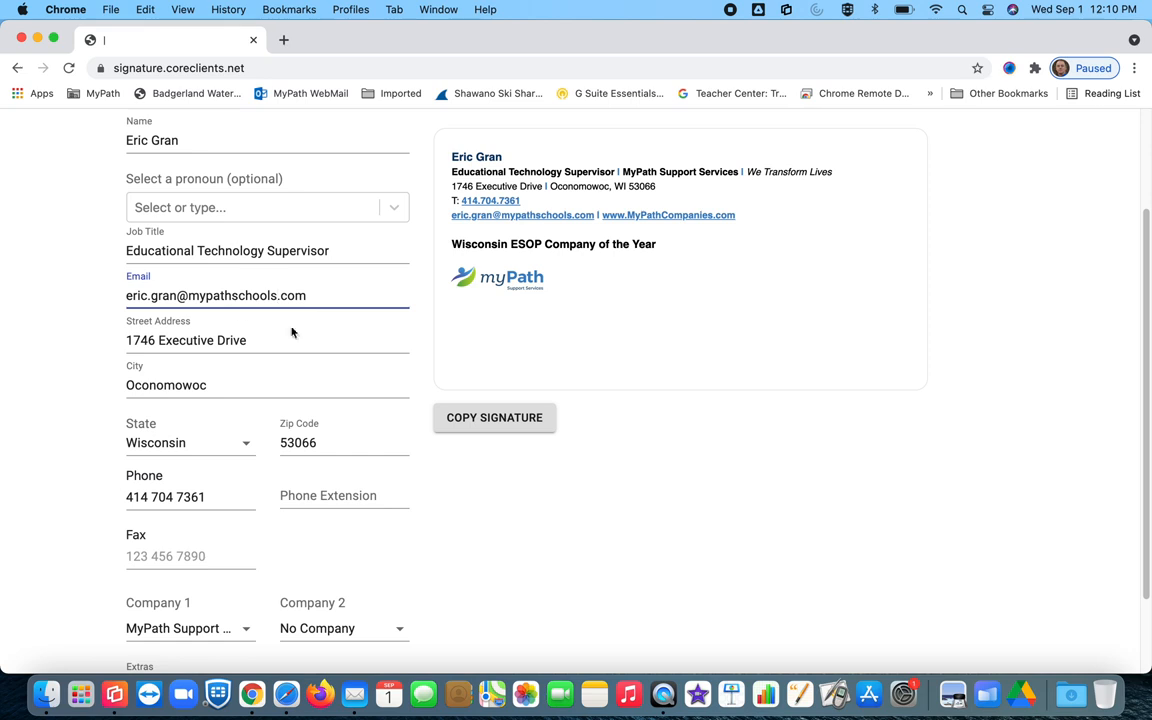
left_click(494, 420)
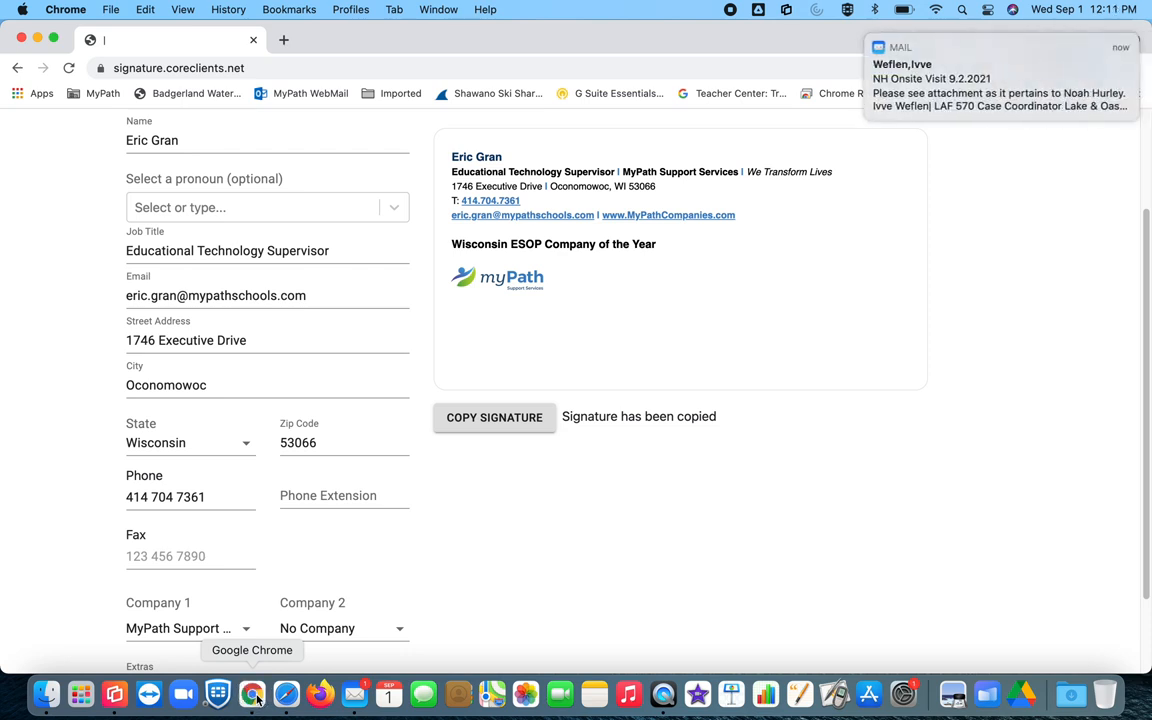
Step: Return to Mail and open the Google account's signatures in Preferences
left_click(355, 696)
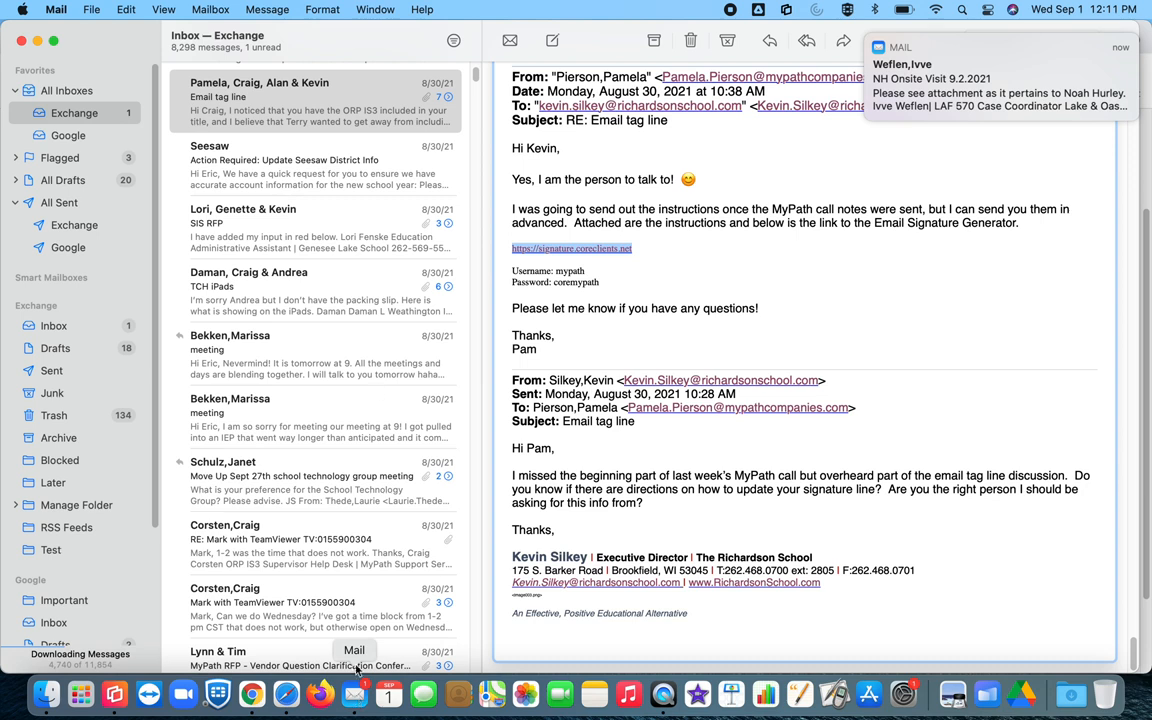
left_click(56, 10)
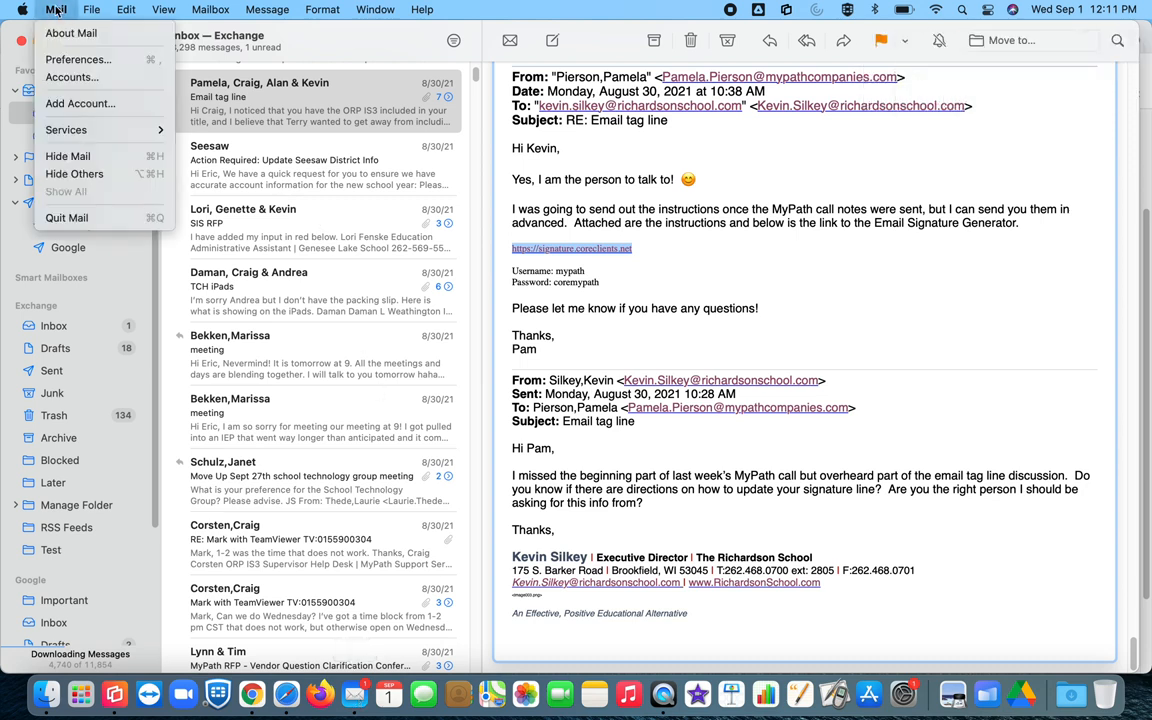
left_click(69, 59)
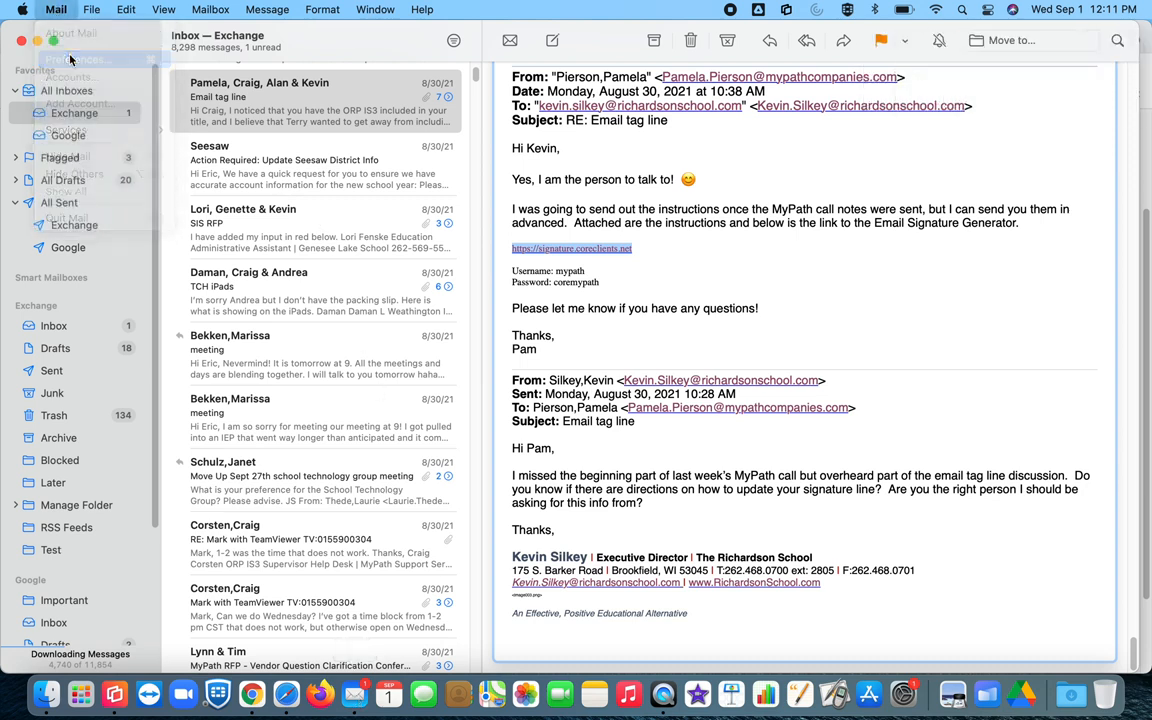
left_click(320, 279)
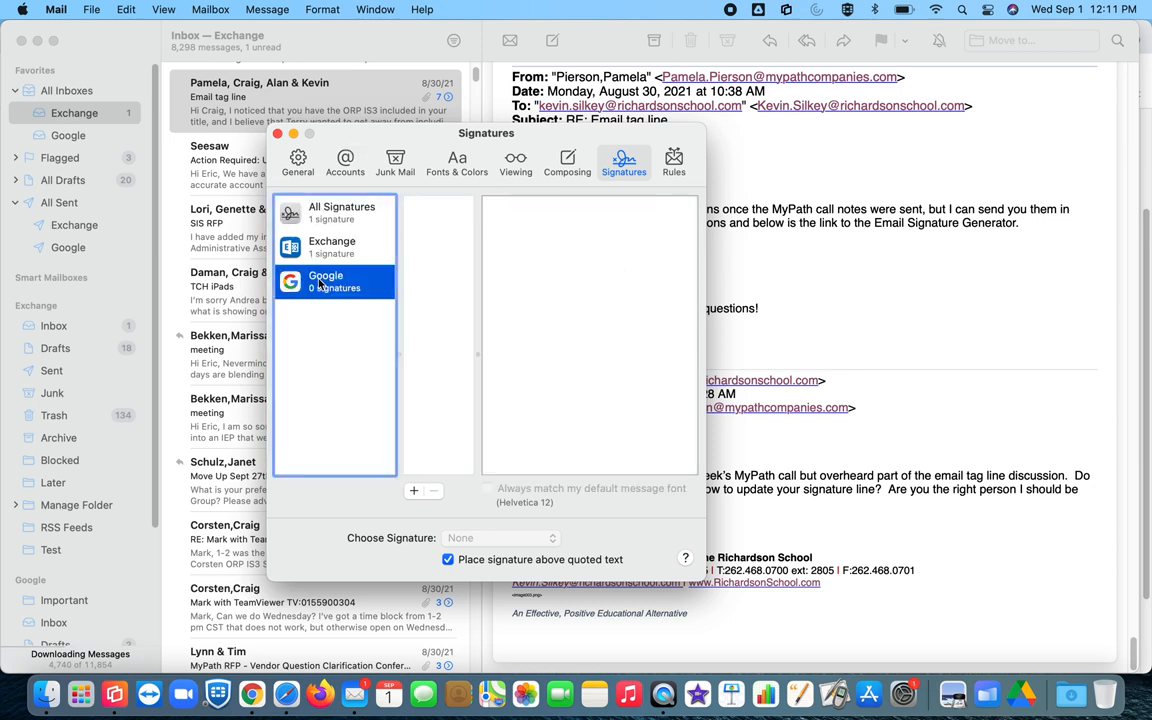
Step: Create 'Google sig', clear its placeholder, turn off font matching, and paste the updated signature
left_click(413, 490)
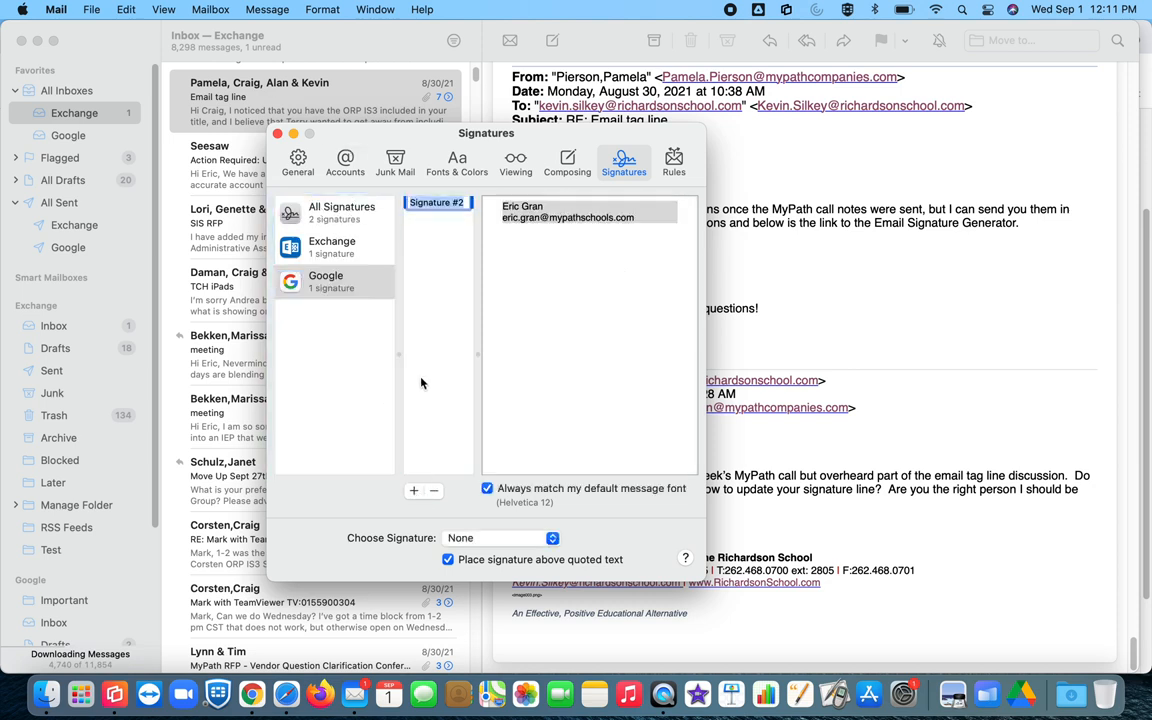
type("Google sig")
mouse_move(640, 218)
left_mouse_down()
mouse_move(522, 190)
mouse_move(502, 204)
left_mouse_up()
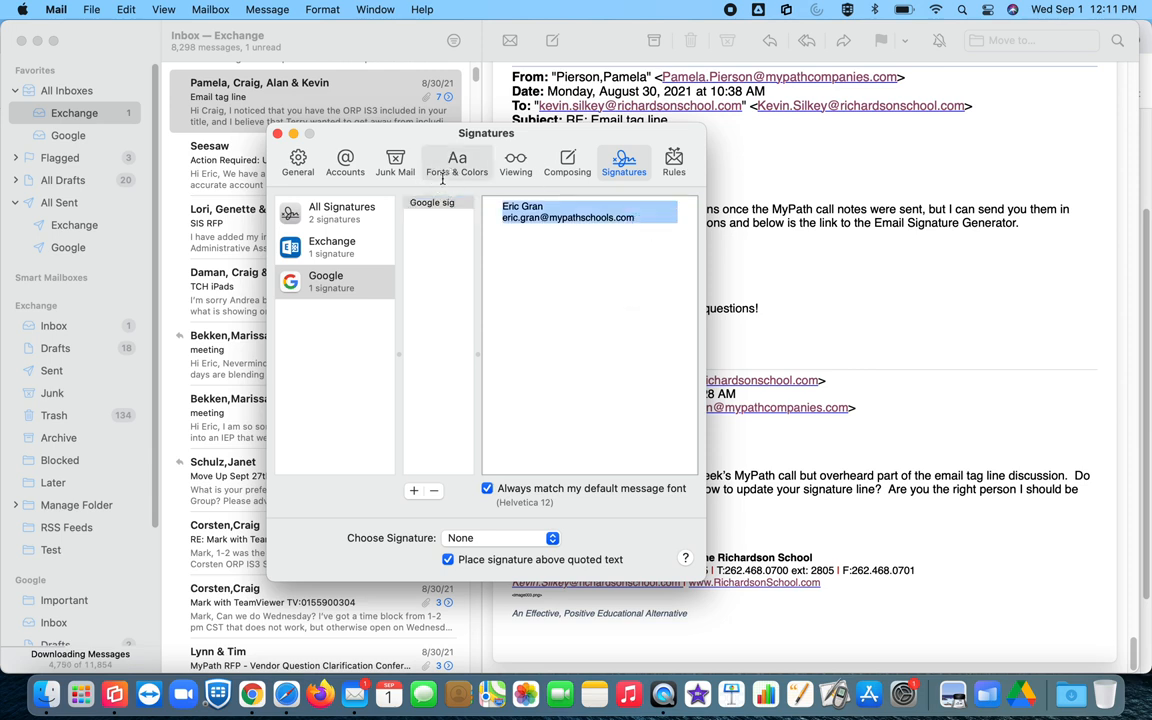
key("Delete")
left_click(487, 488)
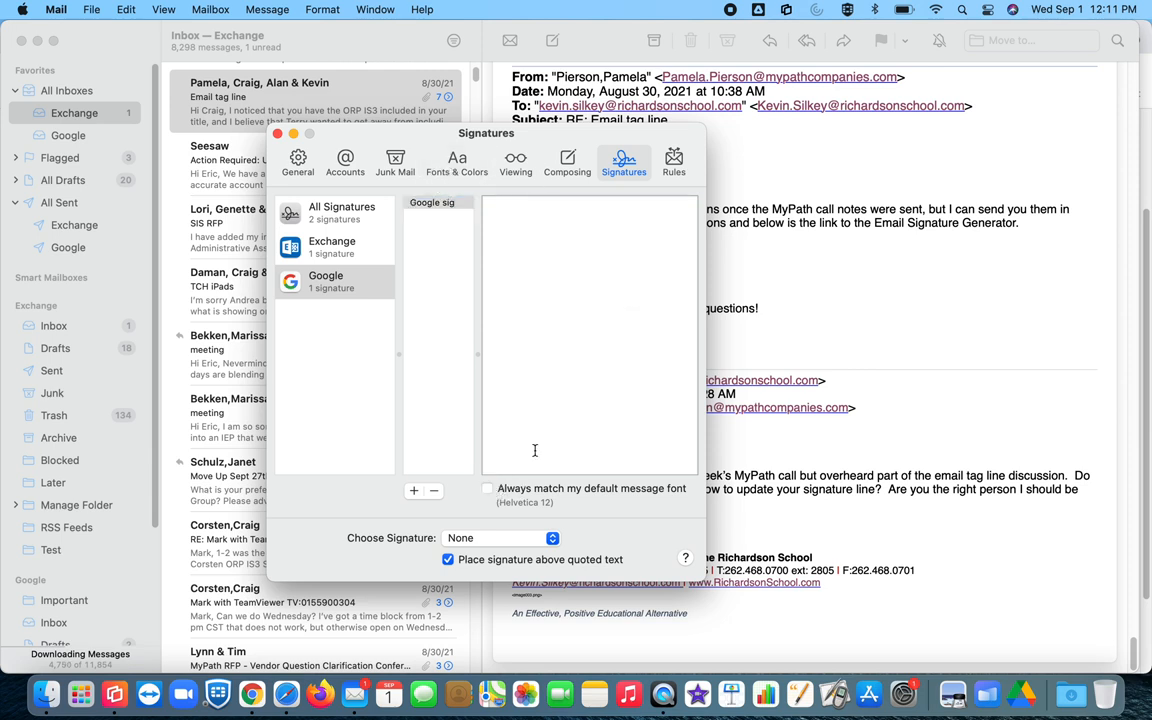
key("super+v")
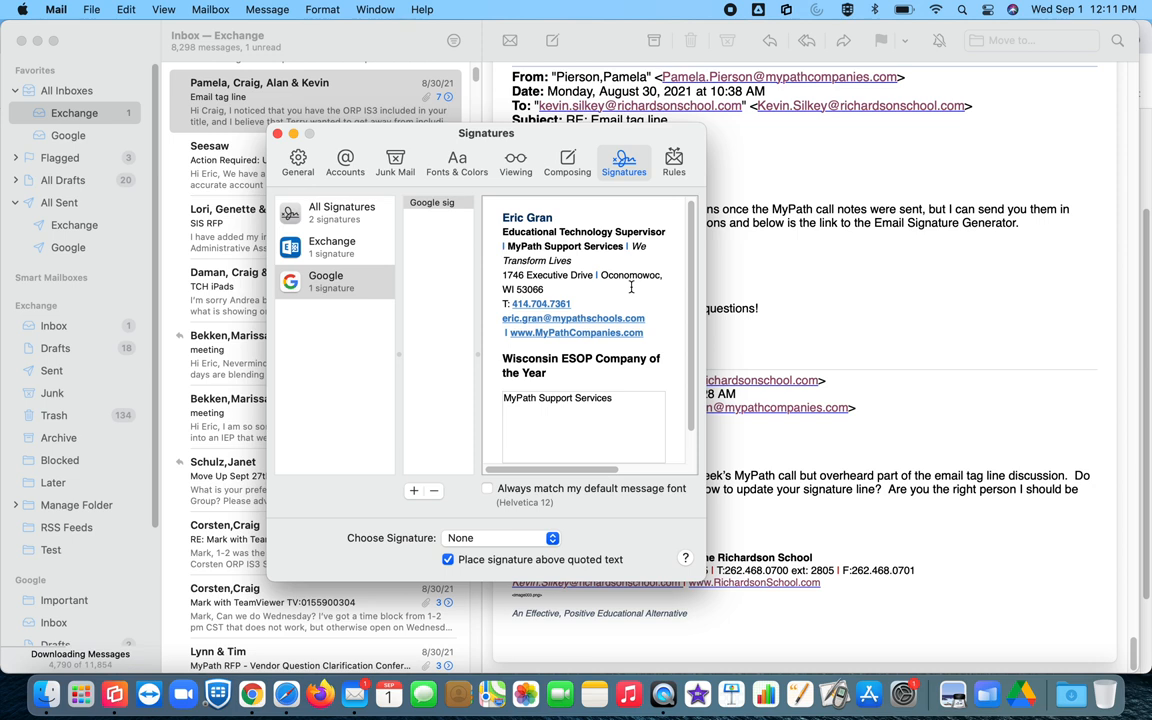
Step: Make Google sig the Google account's chosen signature
scroll(632, 316, "down", 2)
scroll(600, 360, "down", 3)
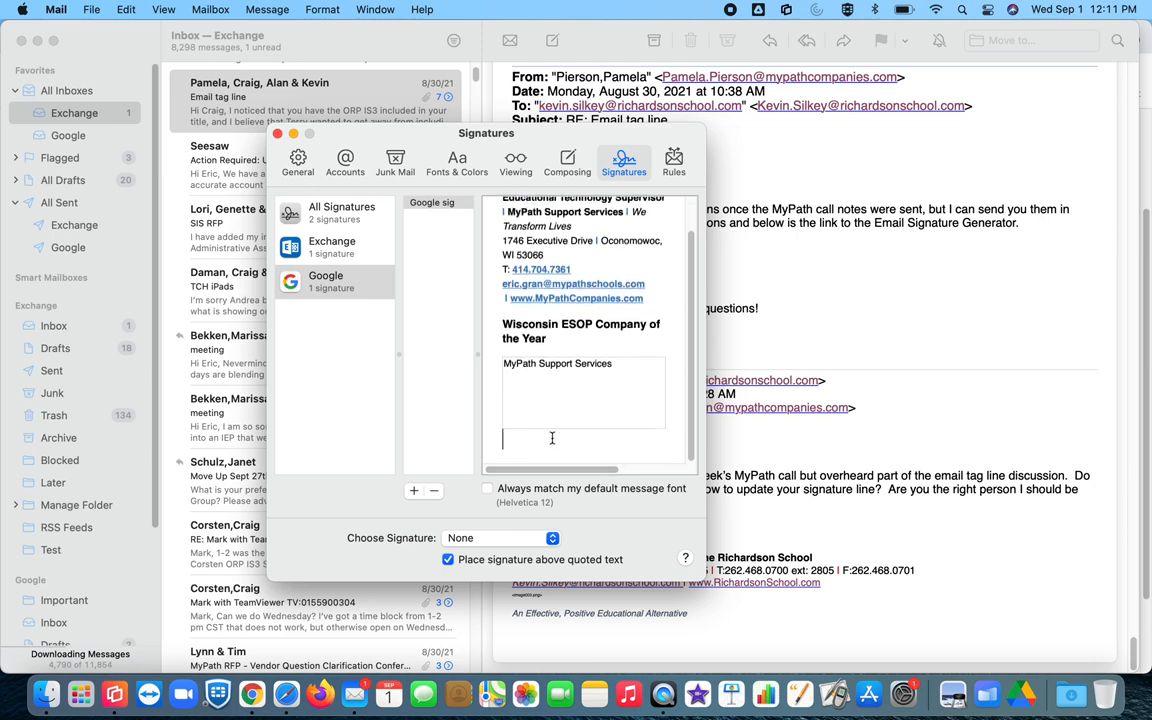
left_click(432, 203)
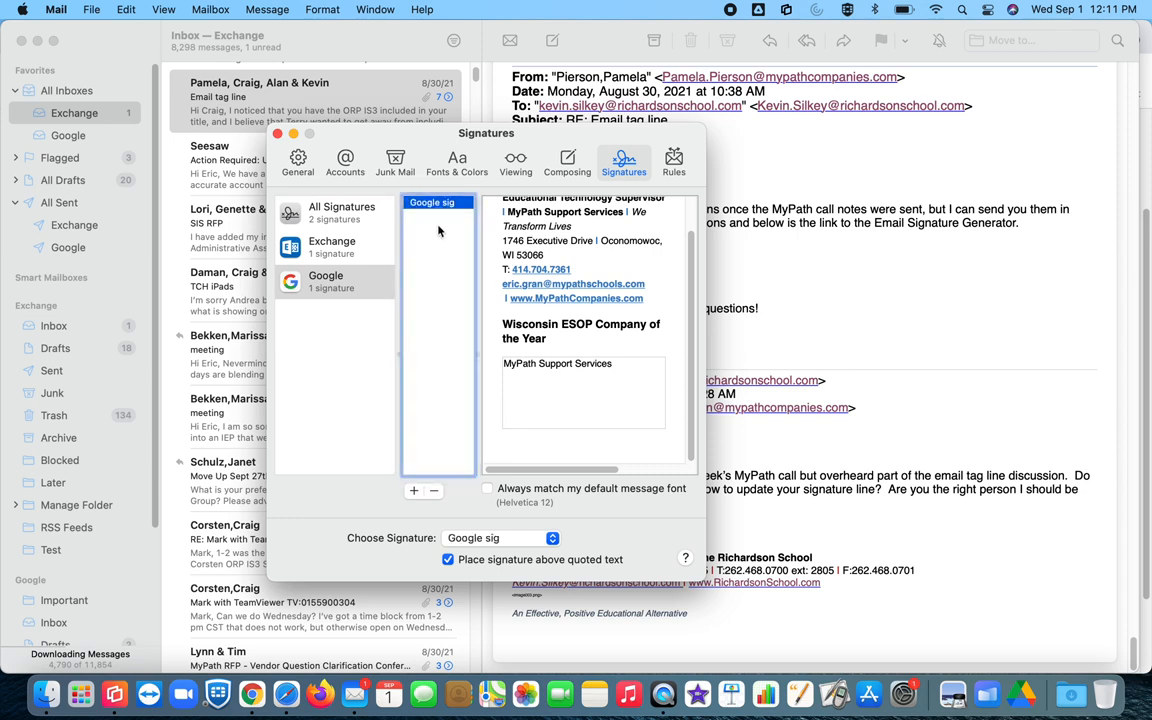
left_click(480, 539)
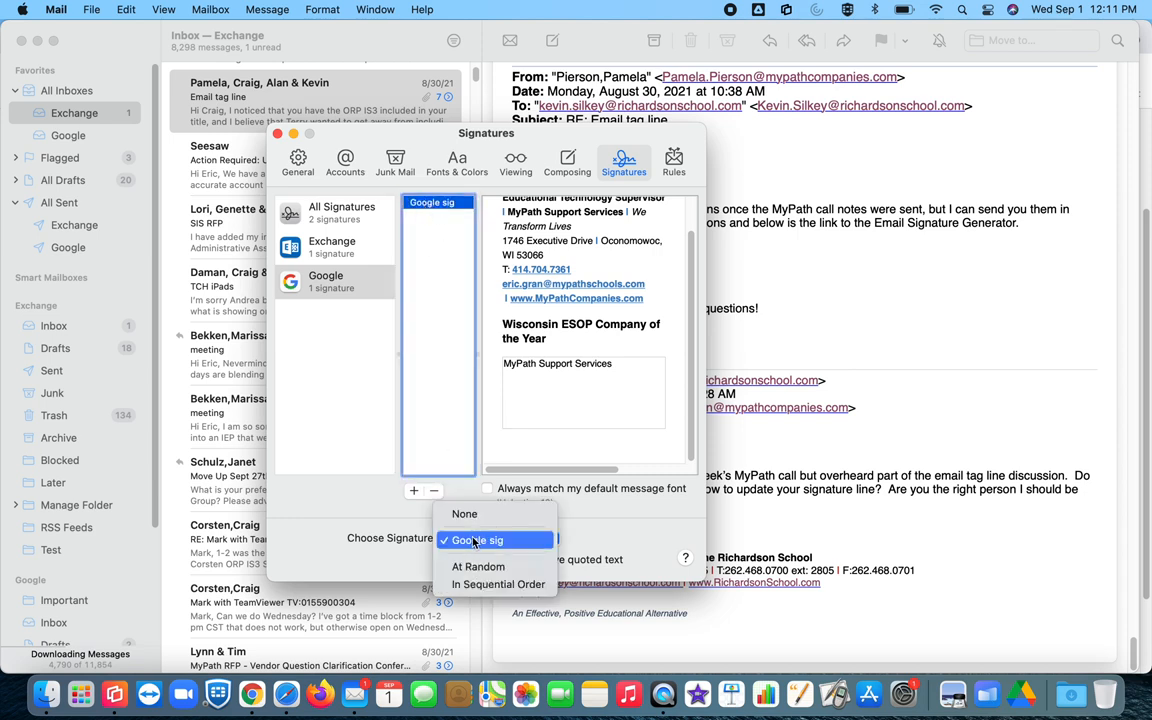
left_click(478, 541)
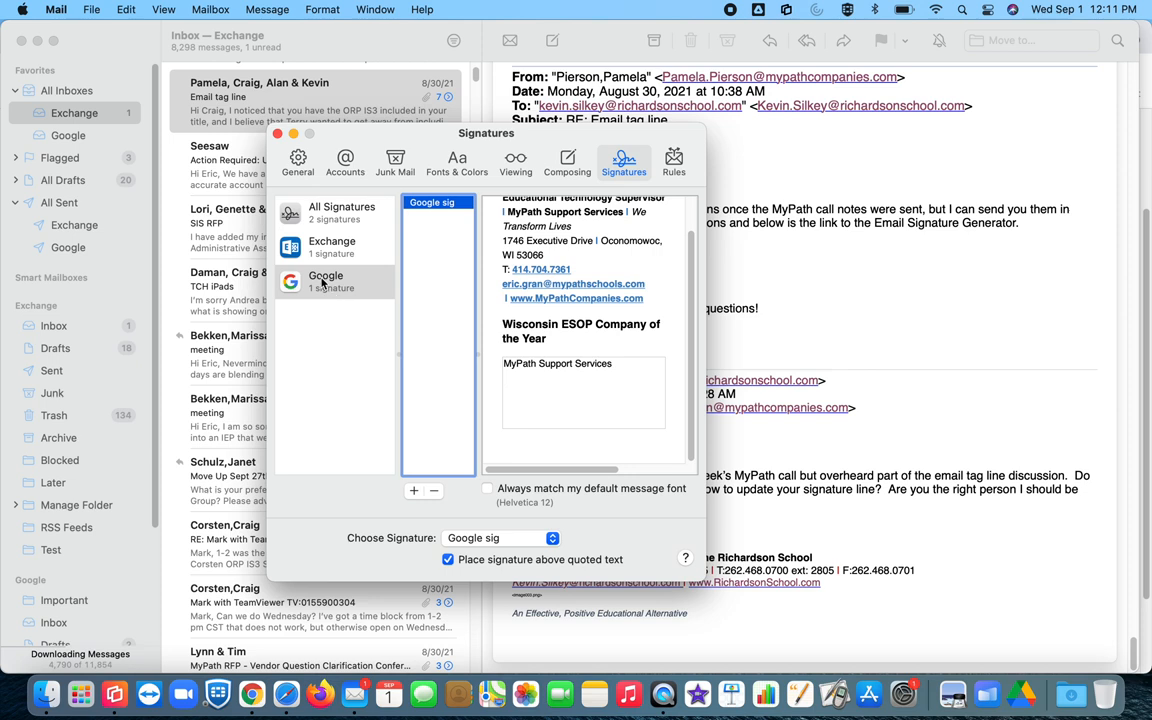
Step: Close Preferences and start a new message from the Google inbox with Google sig inserted
left_click(277, 133)
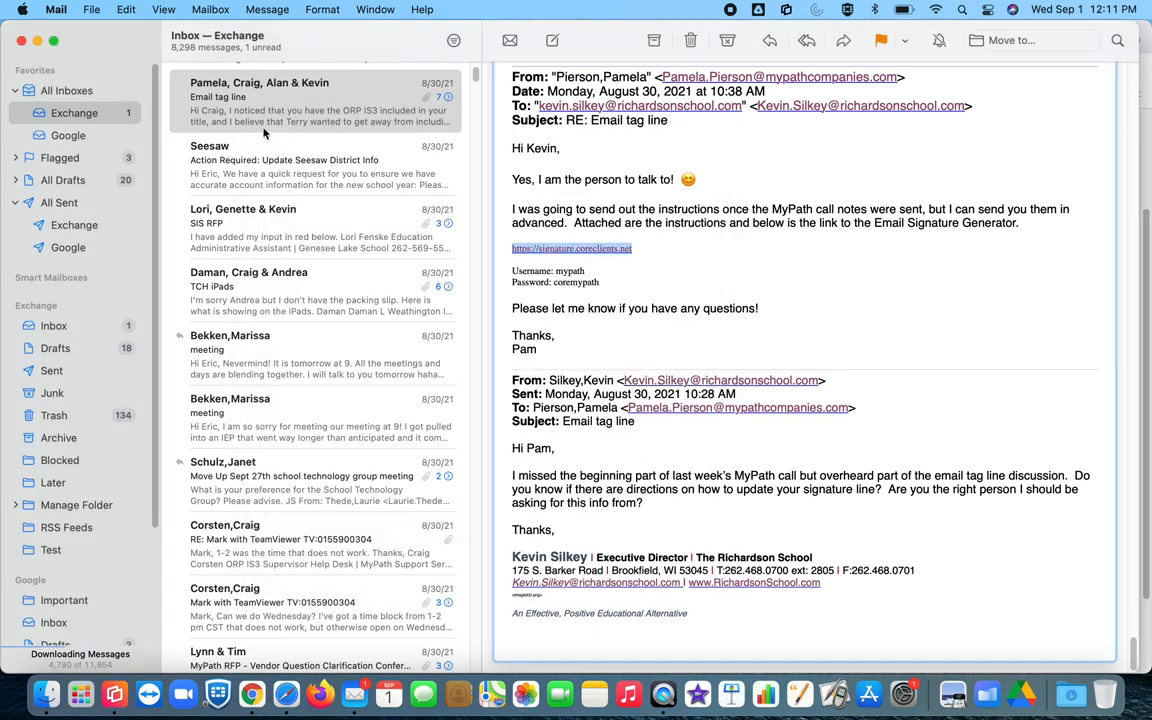
left_click(68, 131)
left_click(551, 39)
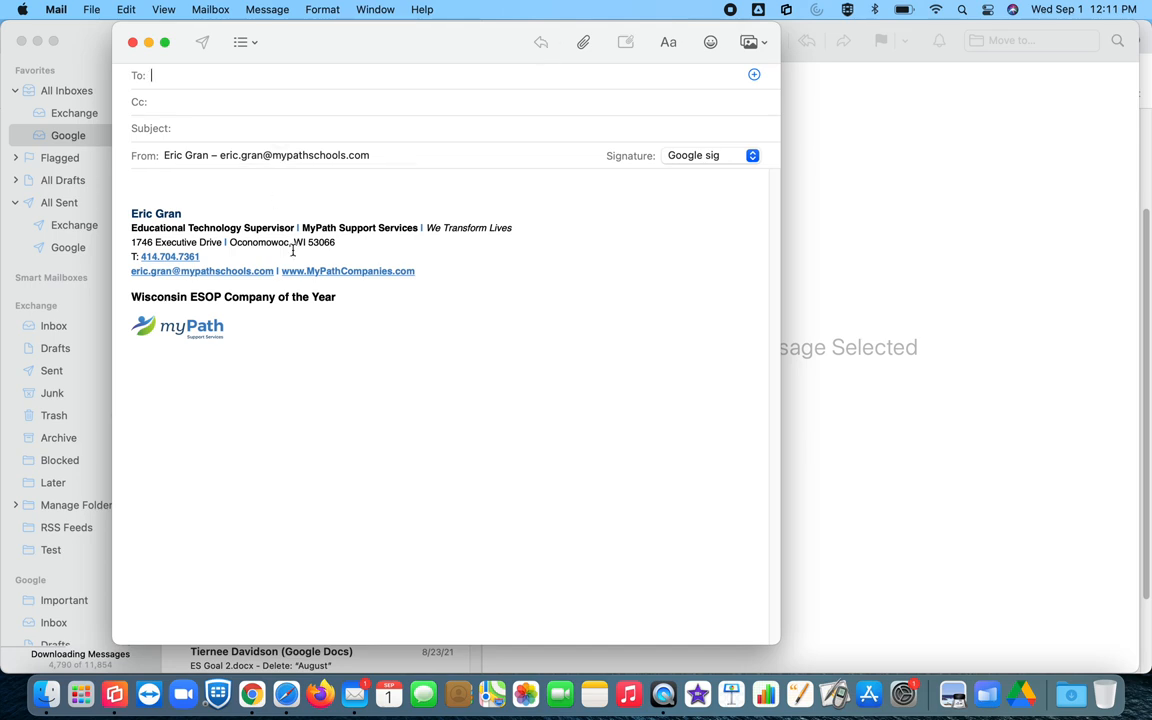